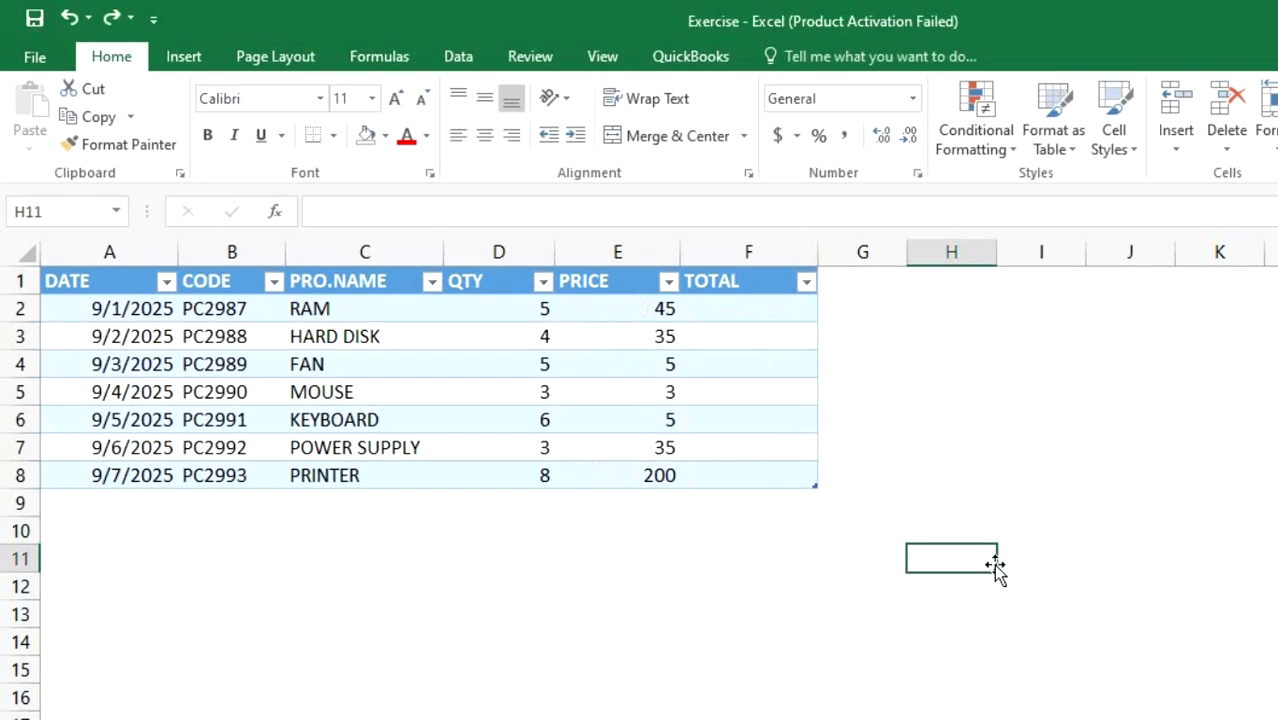
Apply the dollar Accounting number format to the PRICE values in E2:E8.
drag(635, 315, 656, 477)
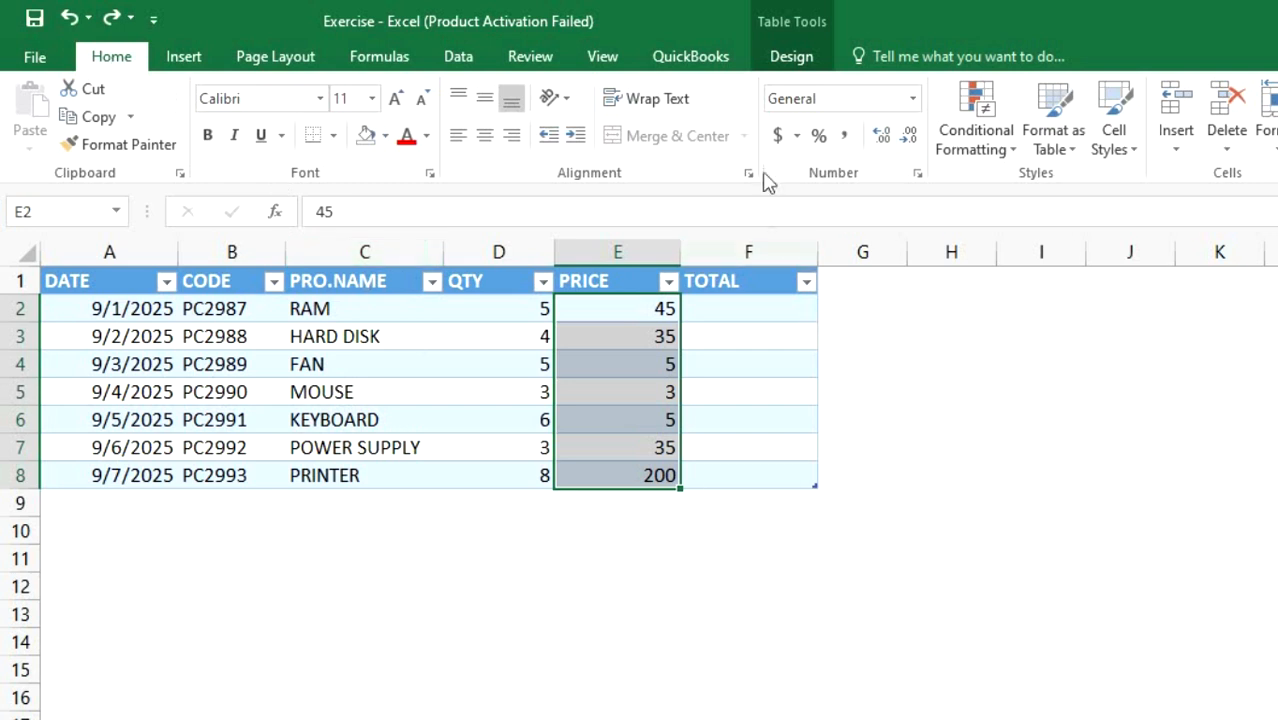
click(777, 136)
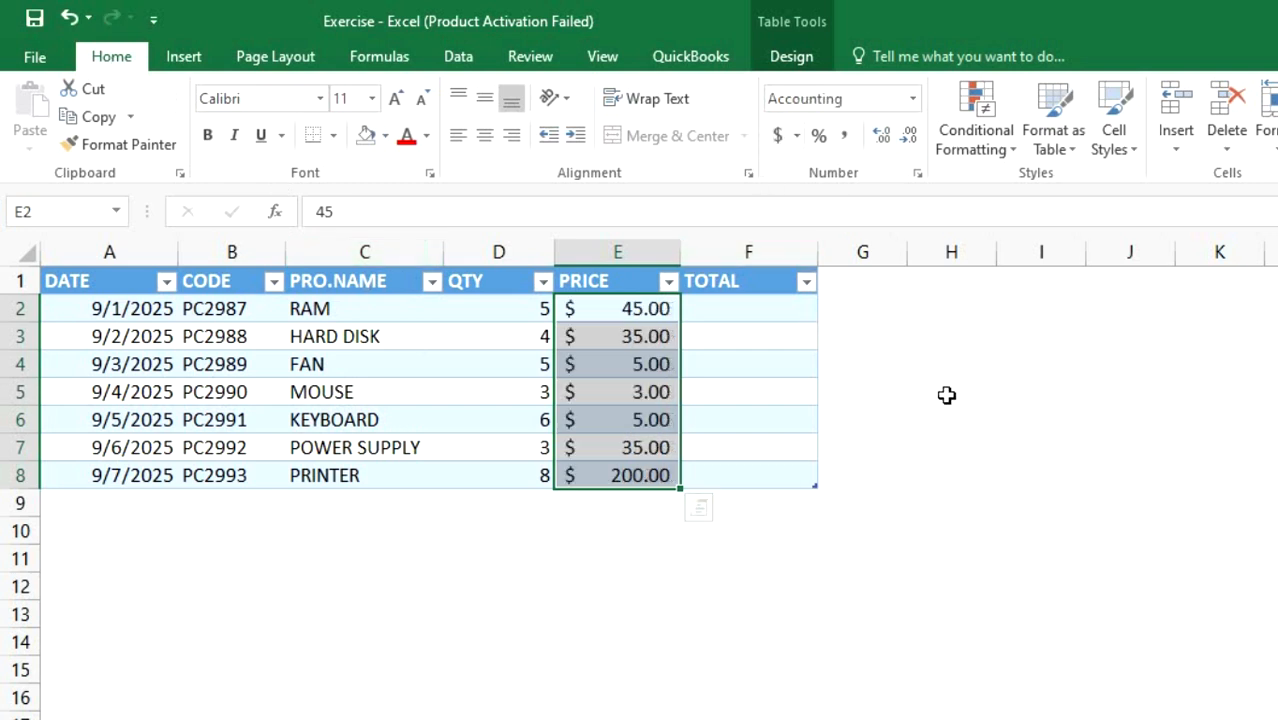
click(922, 508)
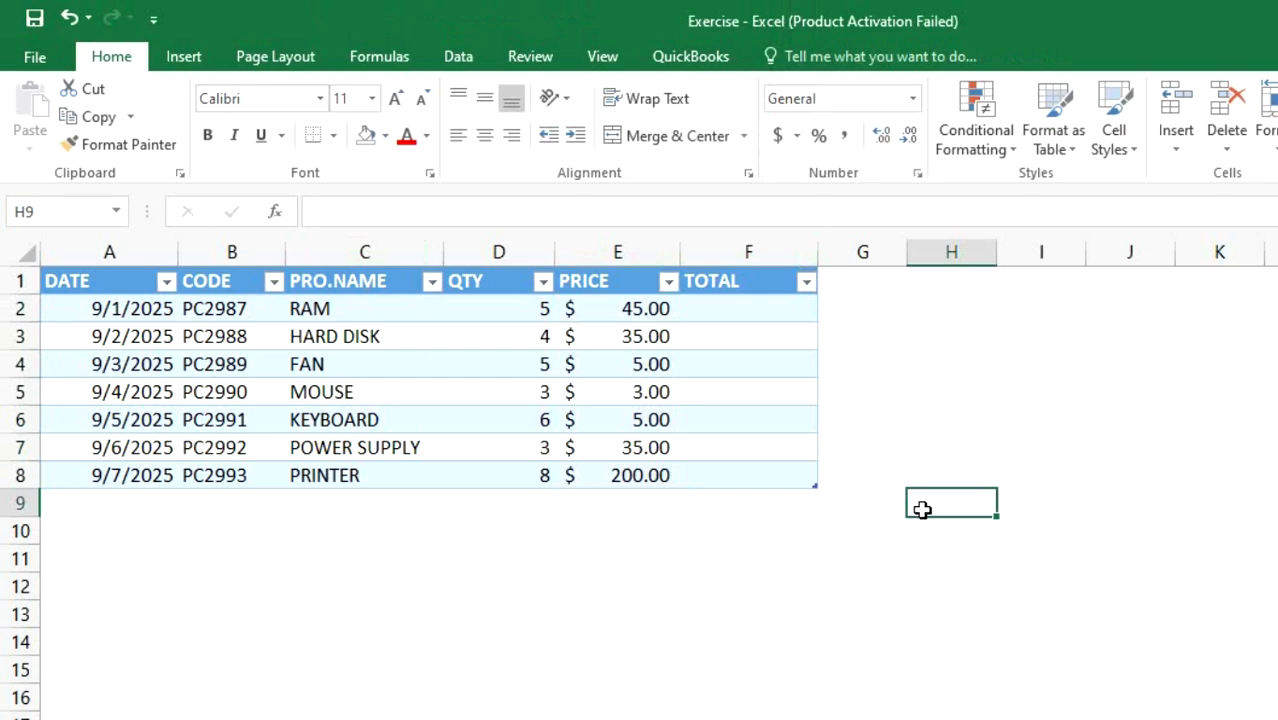
click(777, 318)
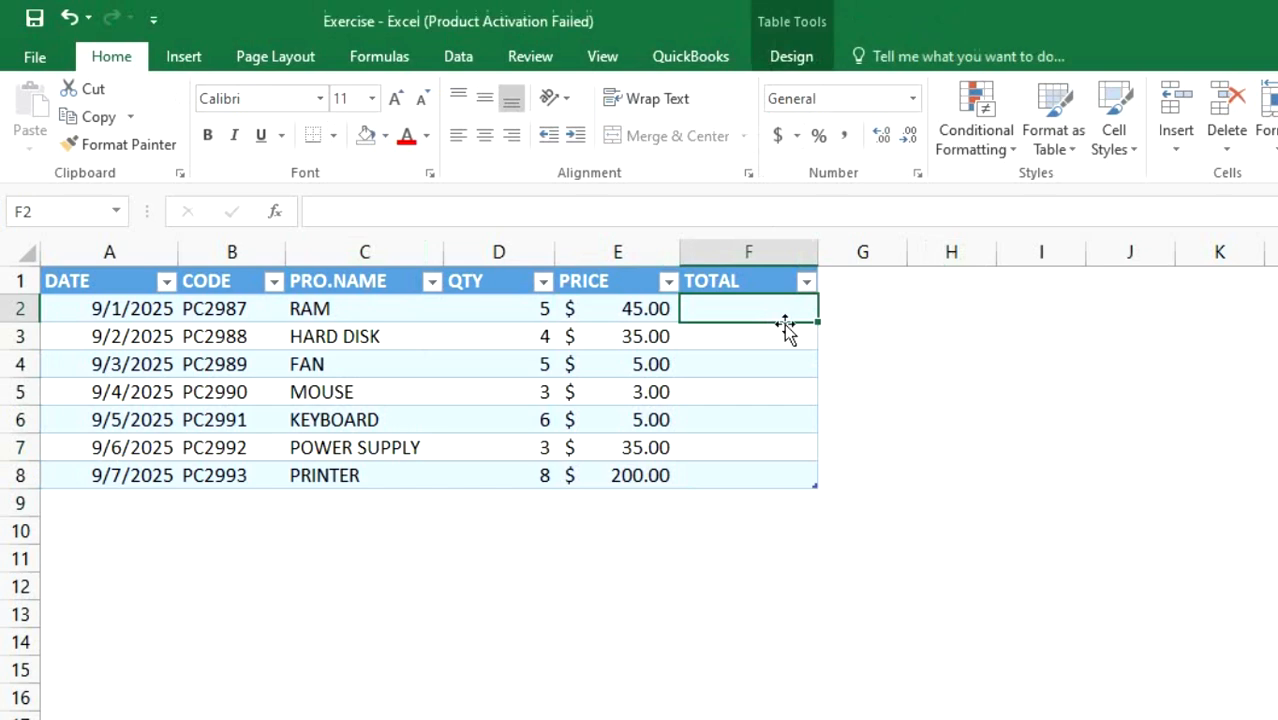
text(=)
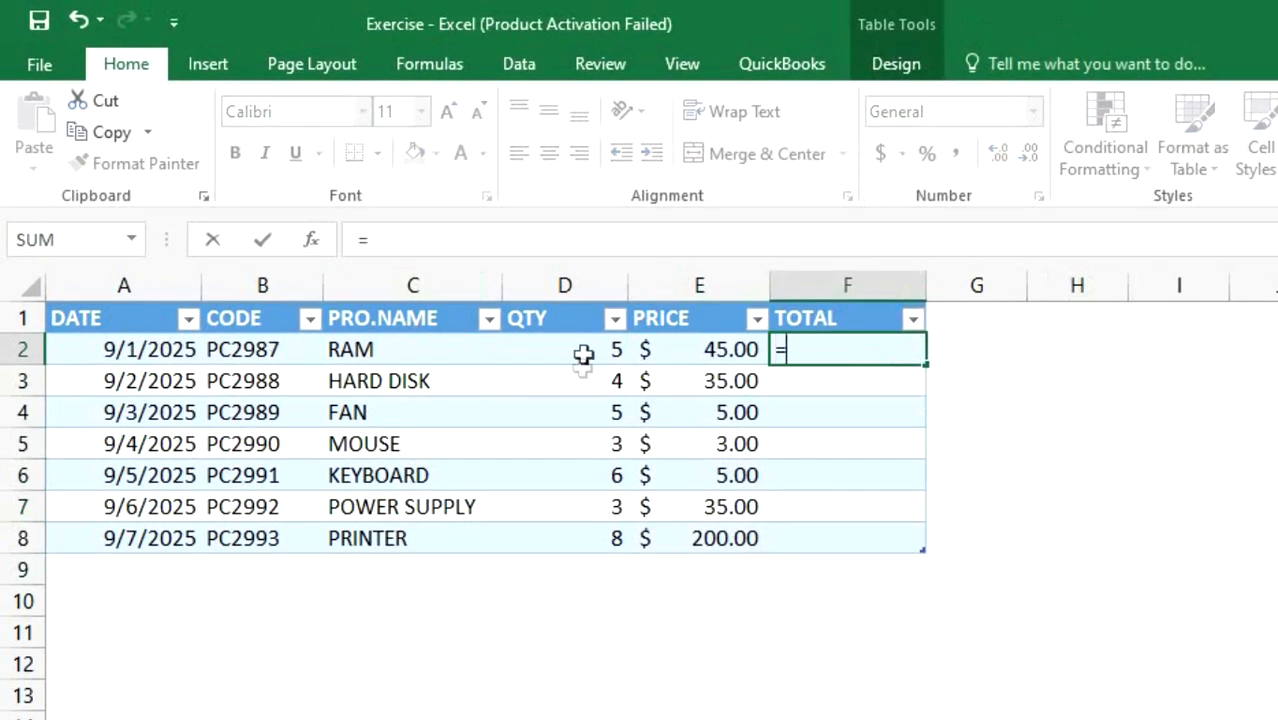
click(583, 354)
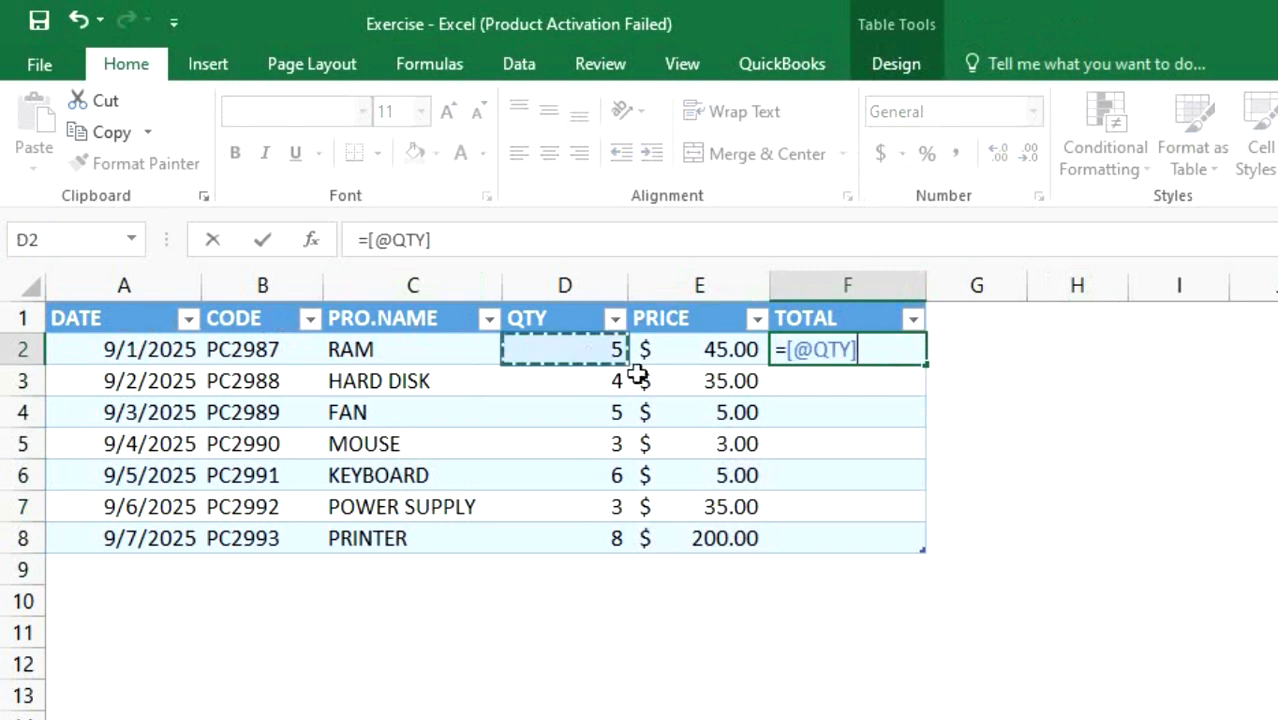
text(*)
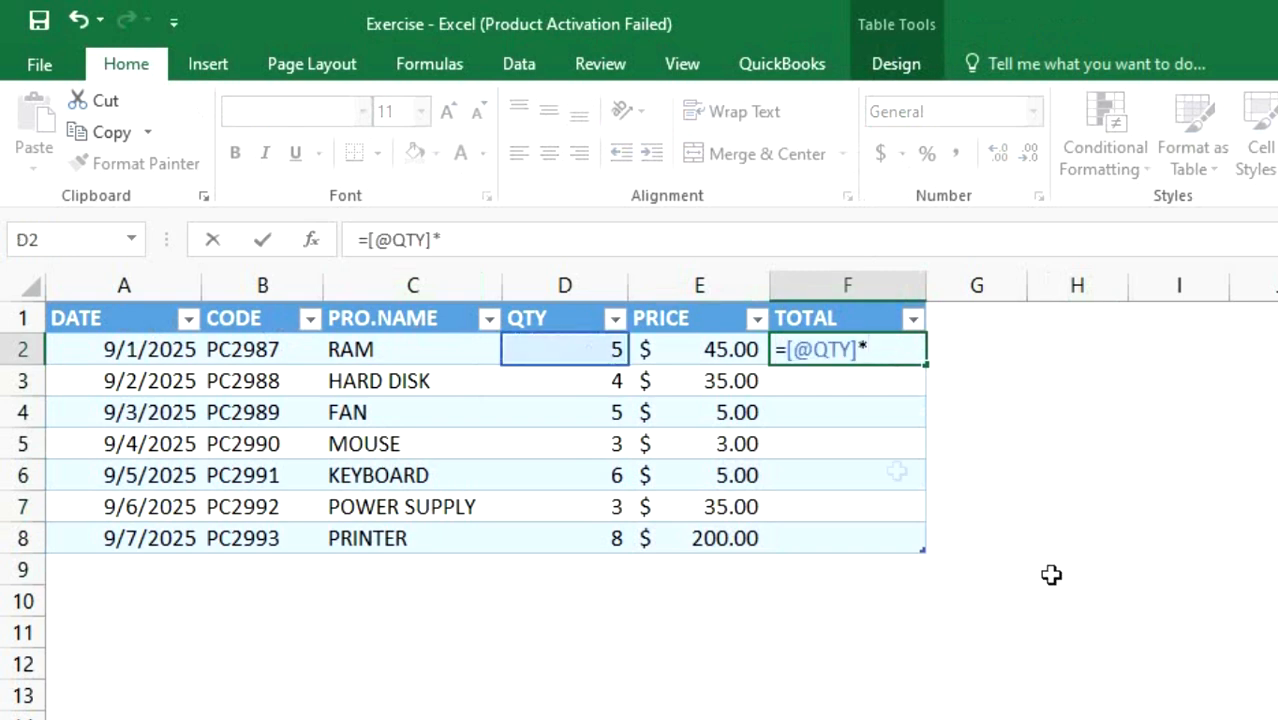
click(705, 350)
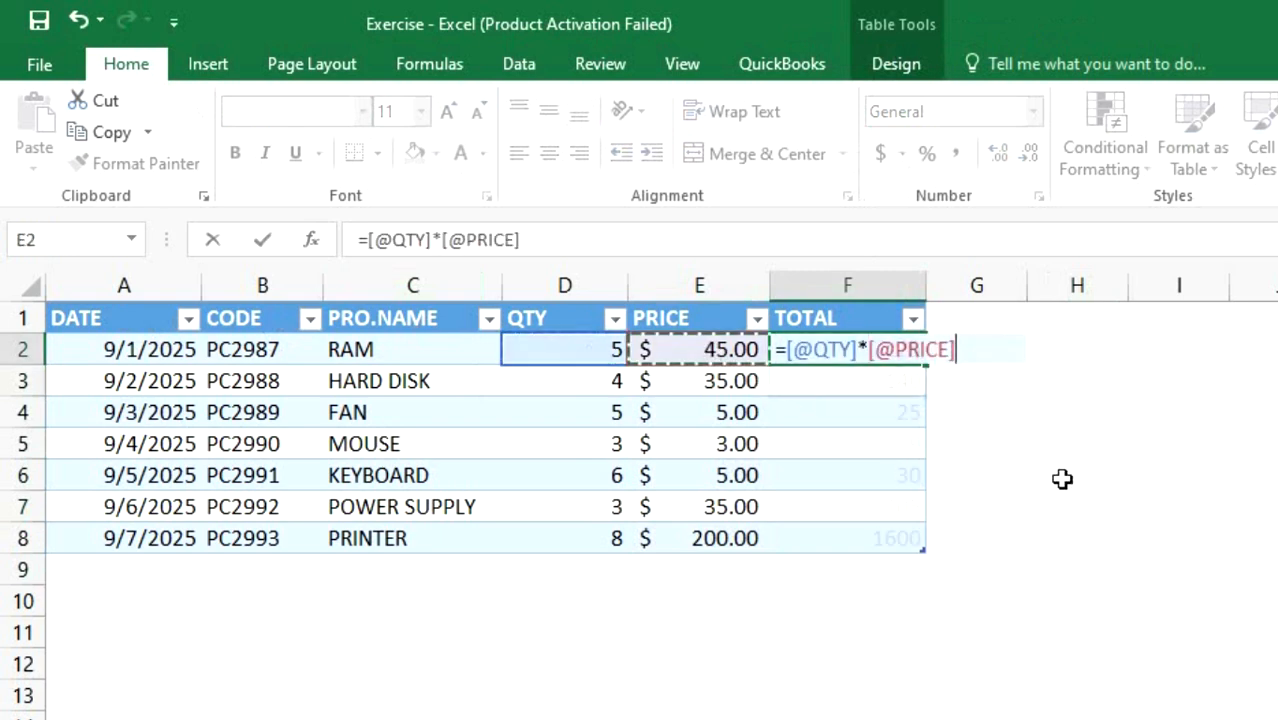
key(Return)
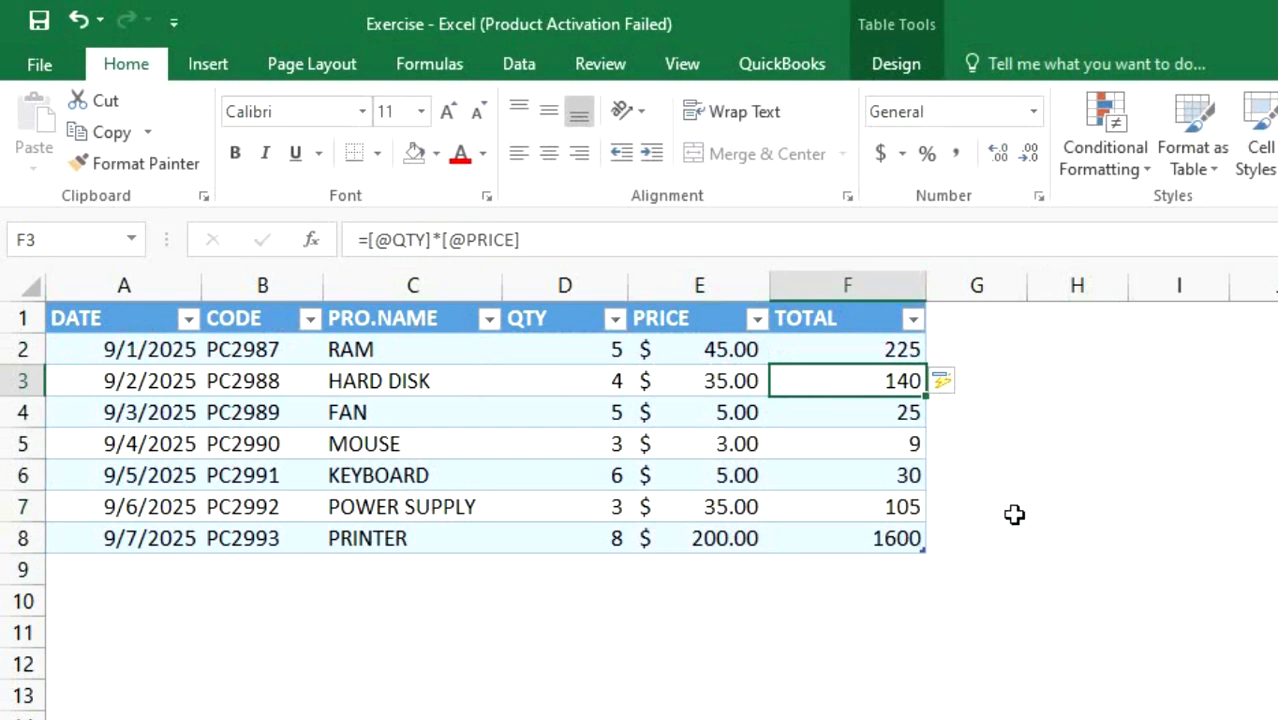
Apply the dollar Accounting number format to the TOTAL values in F2:F8.
click(880, 349)
drag(877, 381, 895, 536)
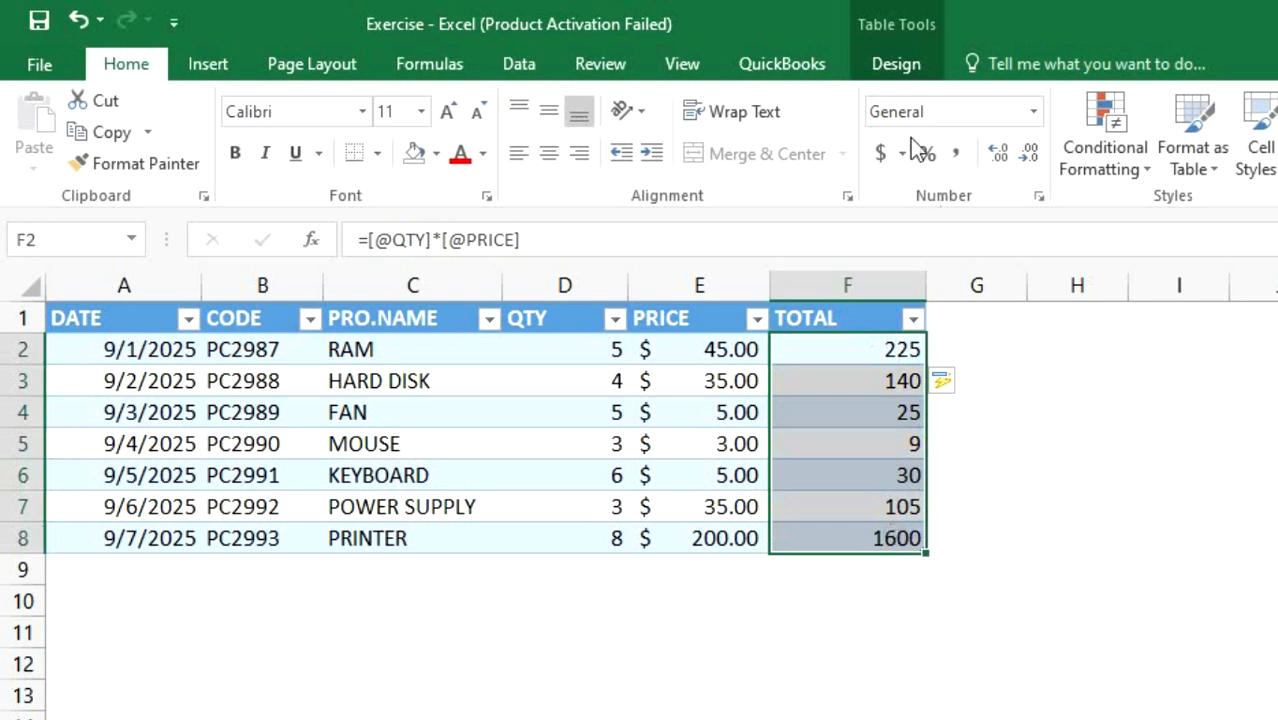
click(880, 153)
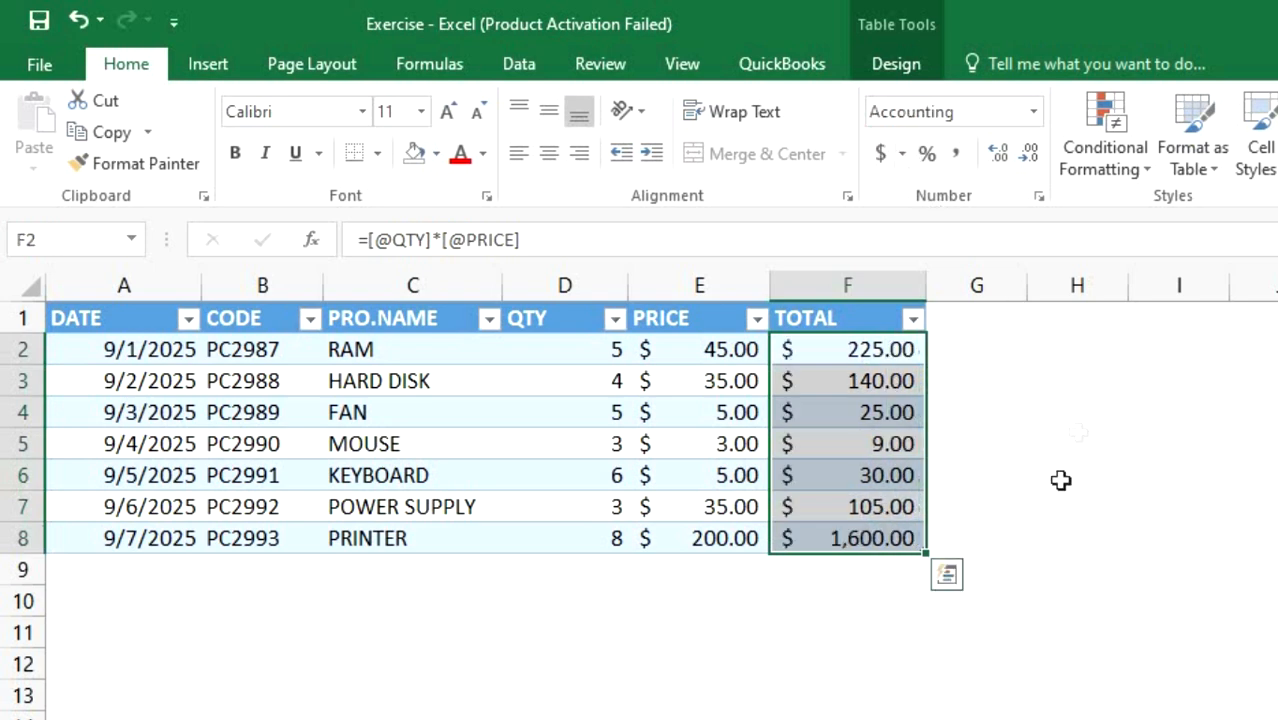
click(1090, 569)
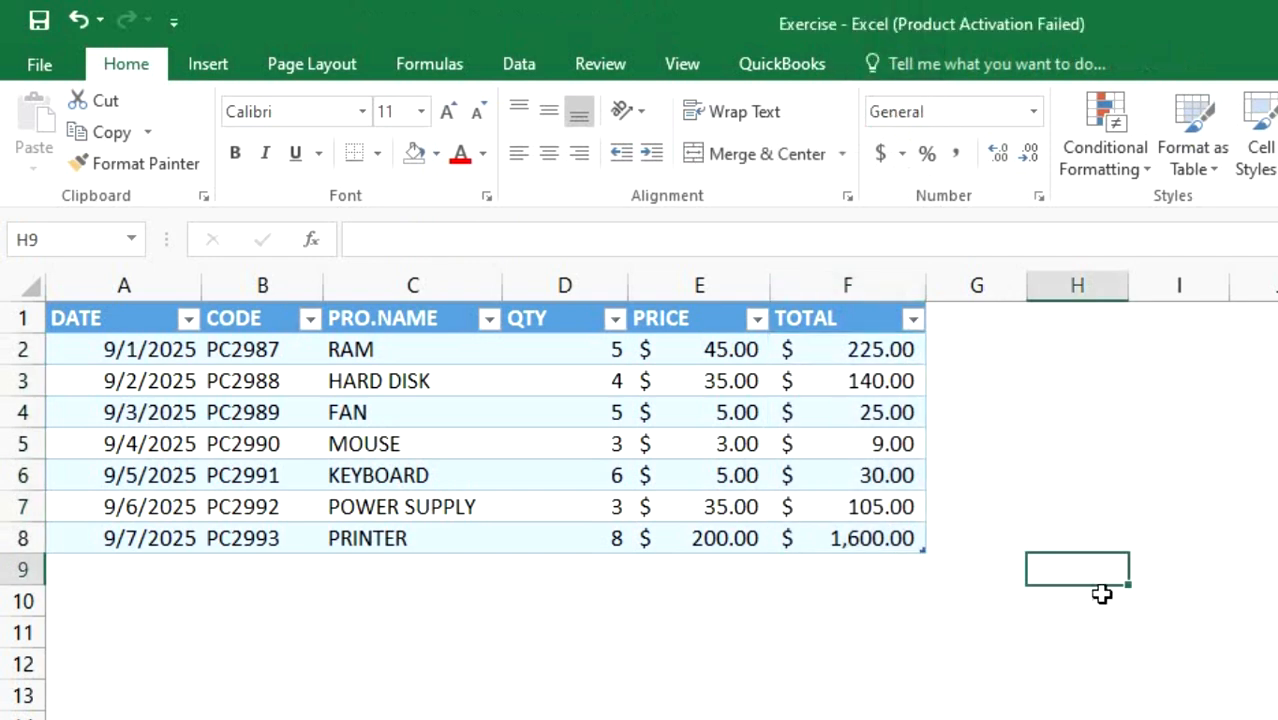
drag(725, 350, 847, 531)
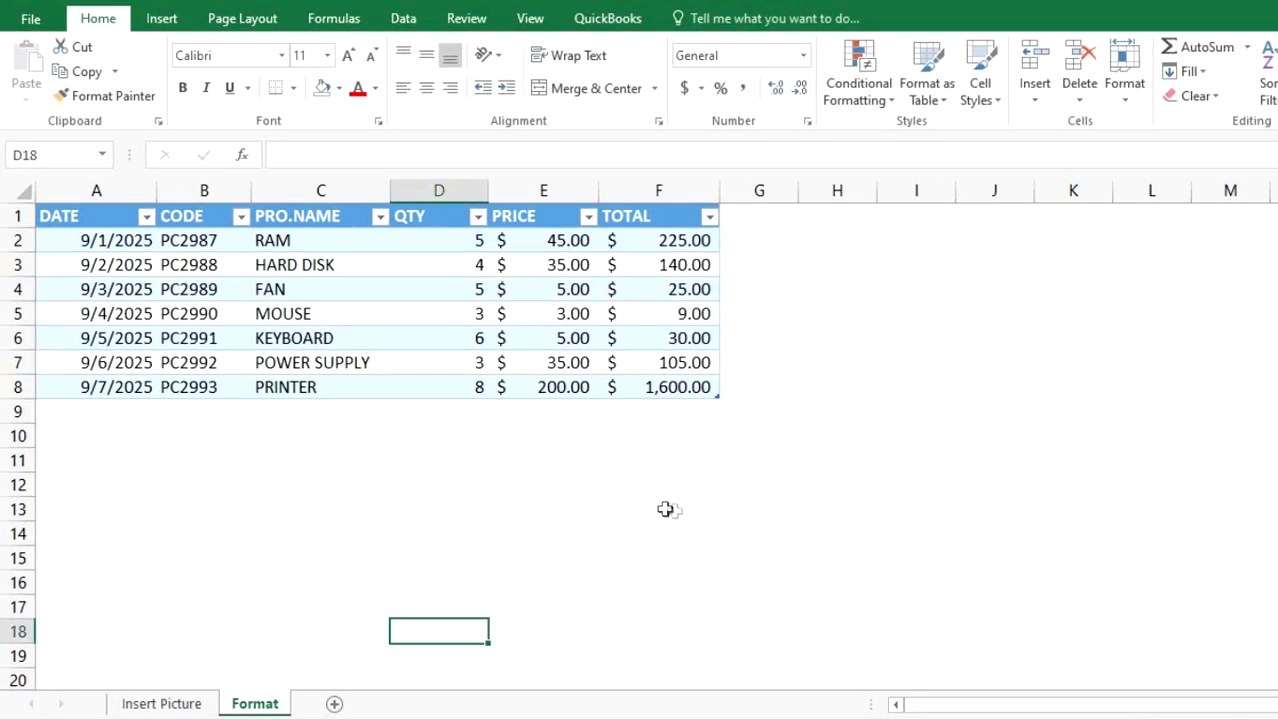
Clear the dates in A2:A8 and enter 09/21/25 as the first date in A2.
drag(110, 241, 150, 389)
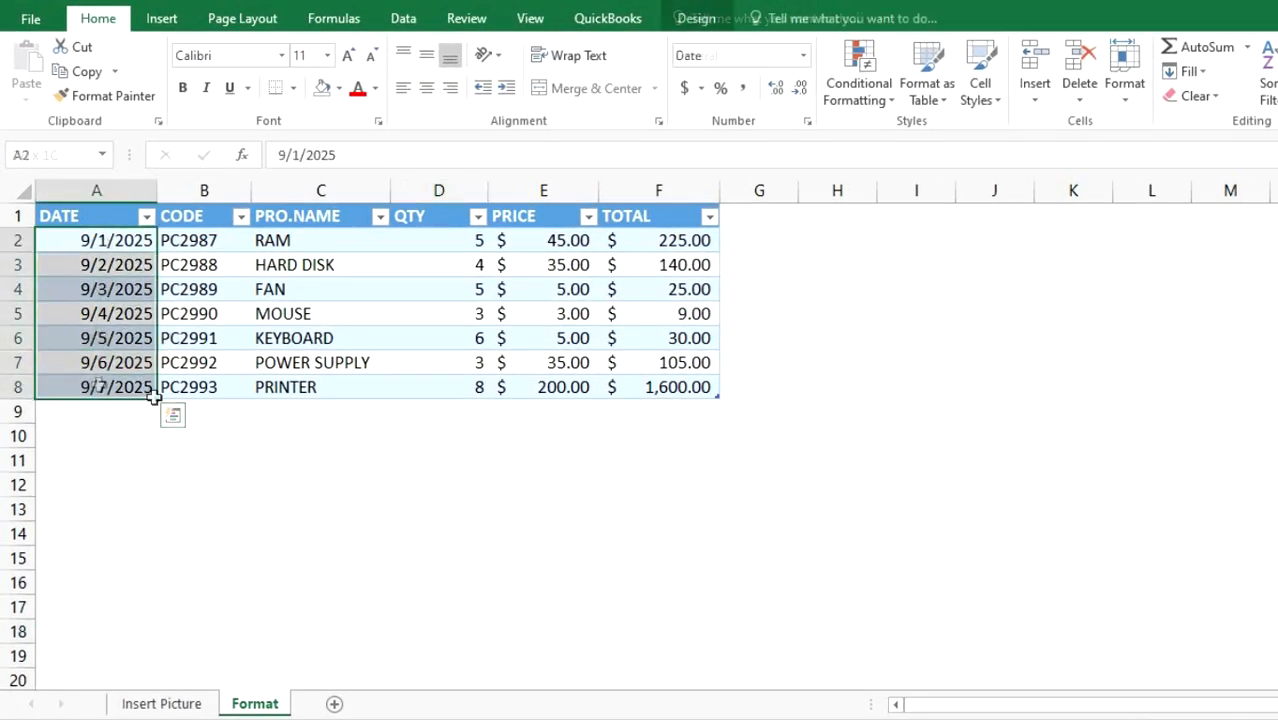
key(Delete)
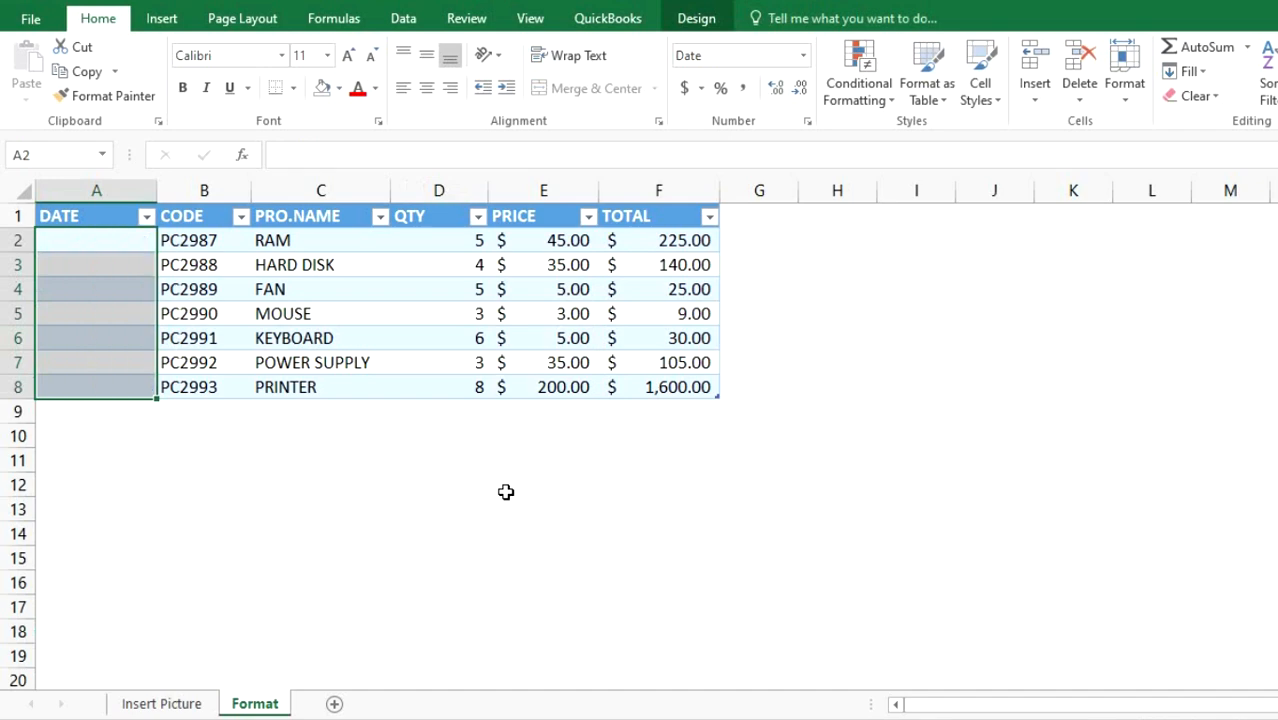
click(117, 248)
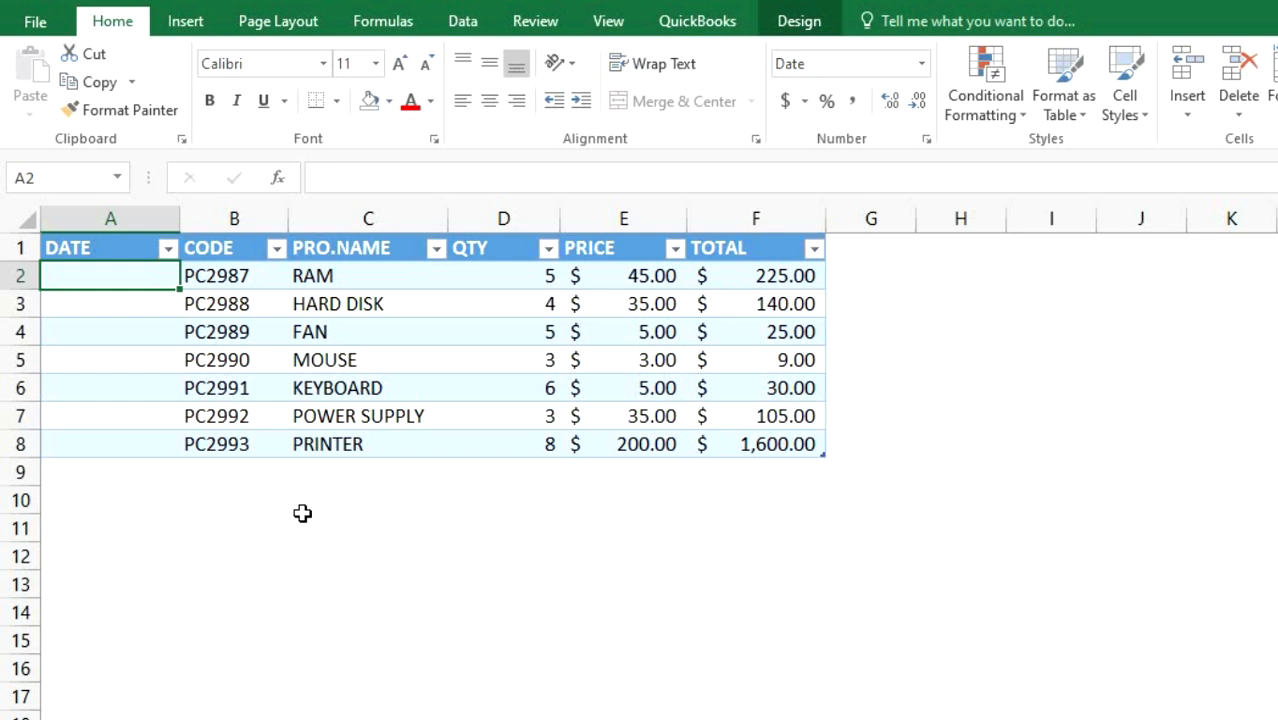
text(09)
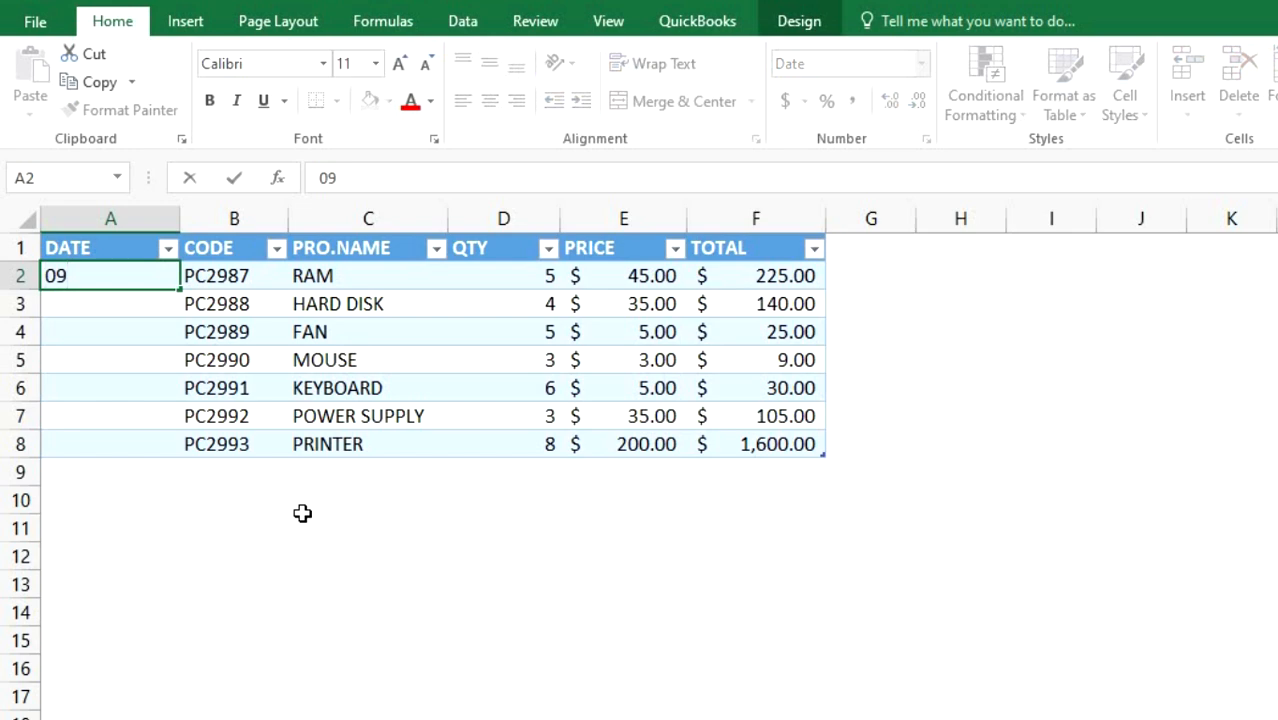
text(/21/25)
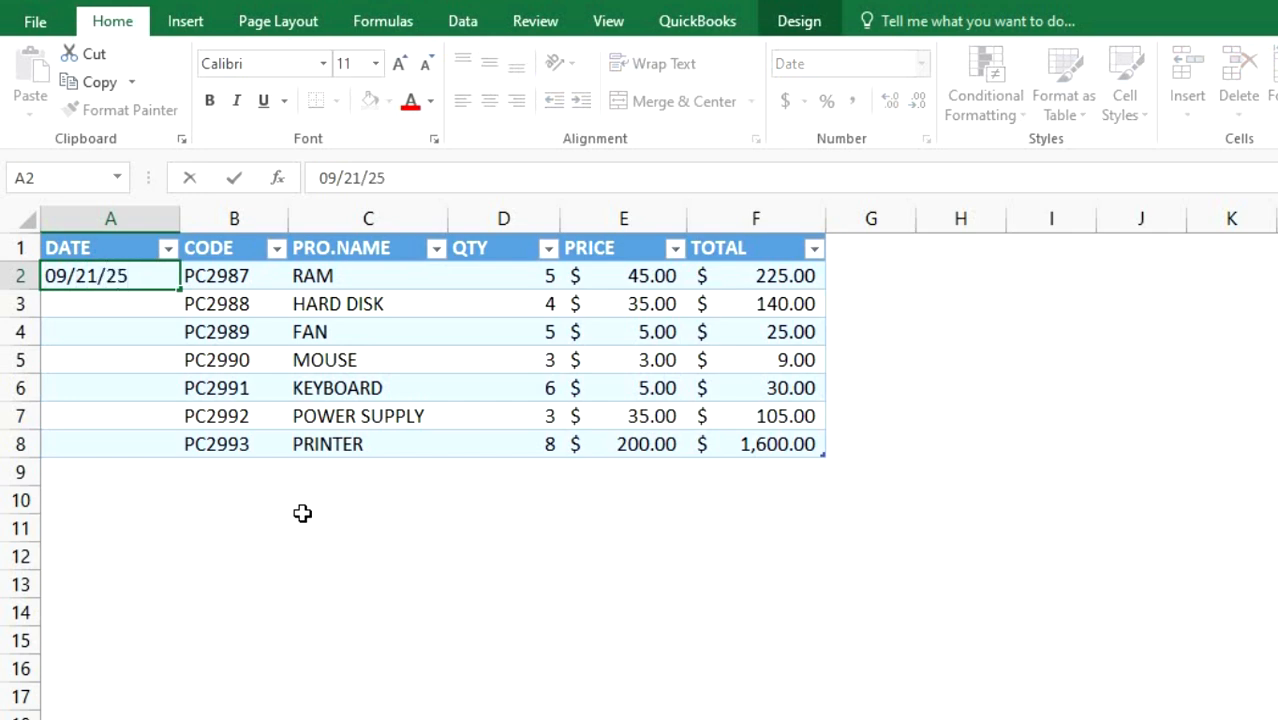
key(Return)
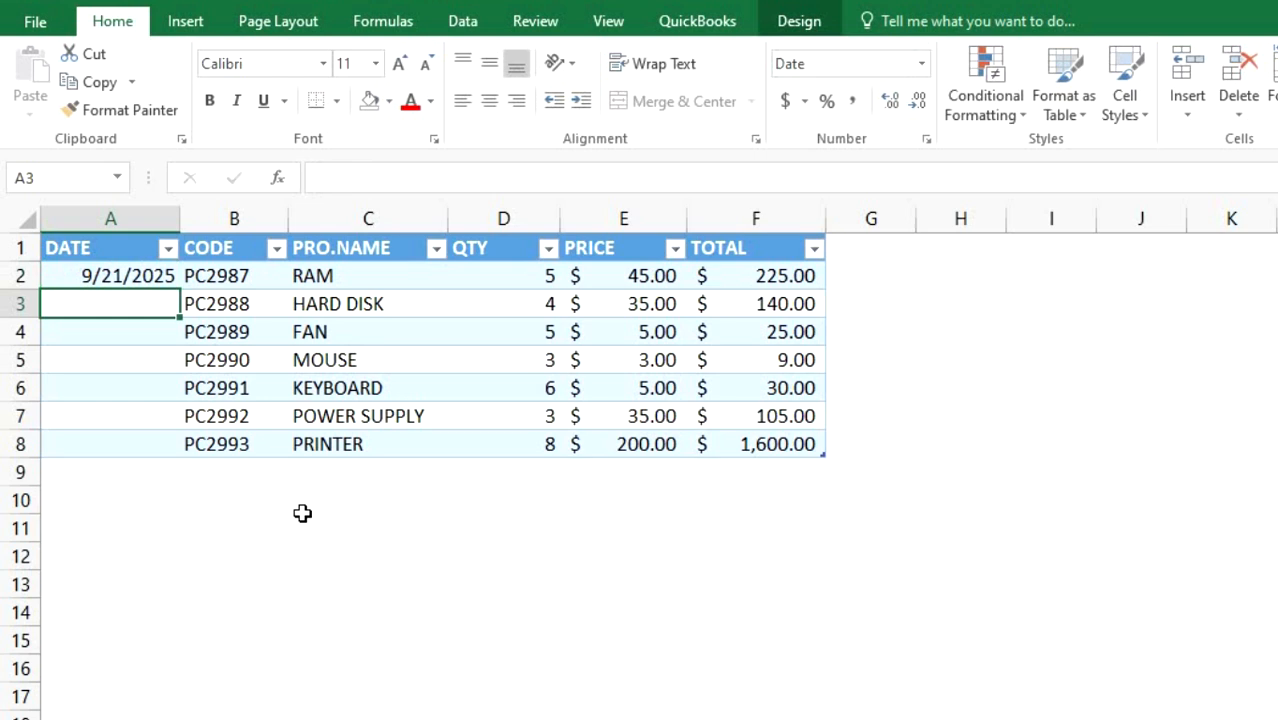
Fill the date series from A2 down through A8 in the DATE column.
click(113, 281)
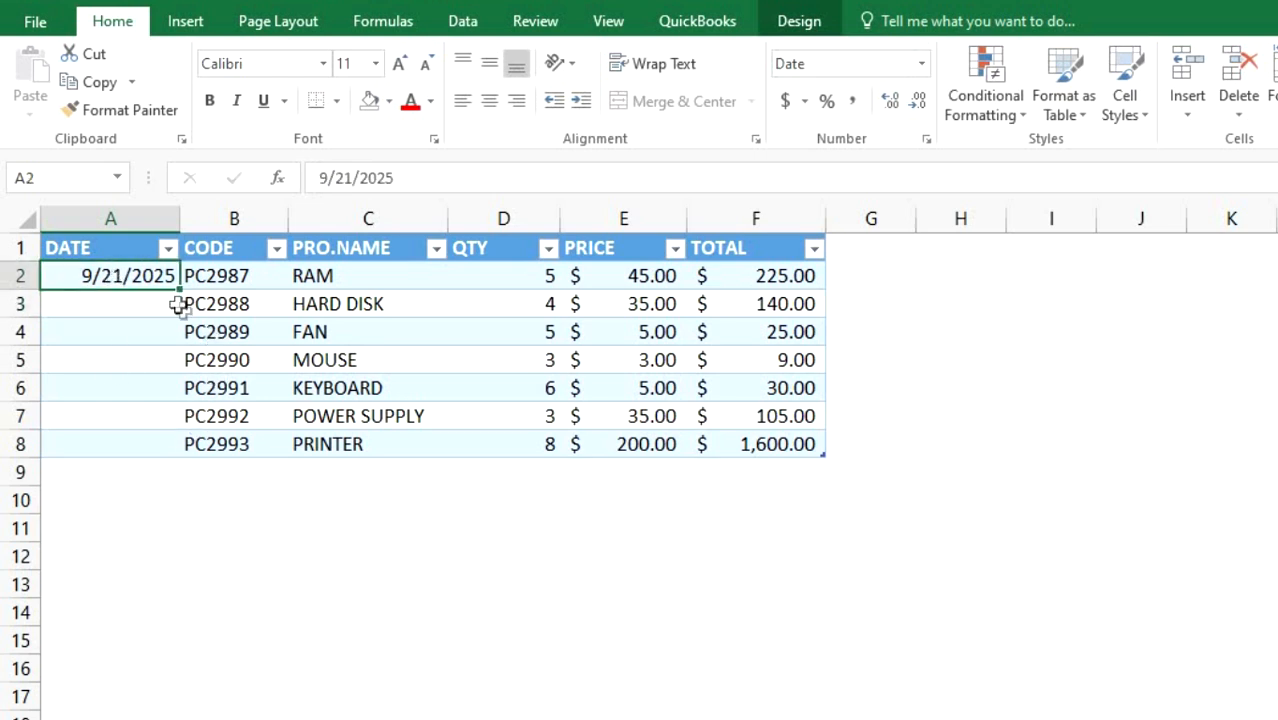
drag(179, 289, 158, 445)
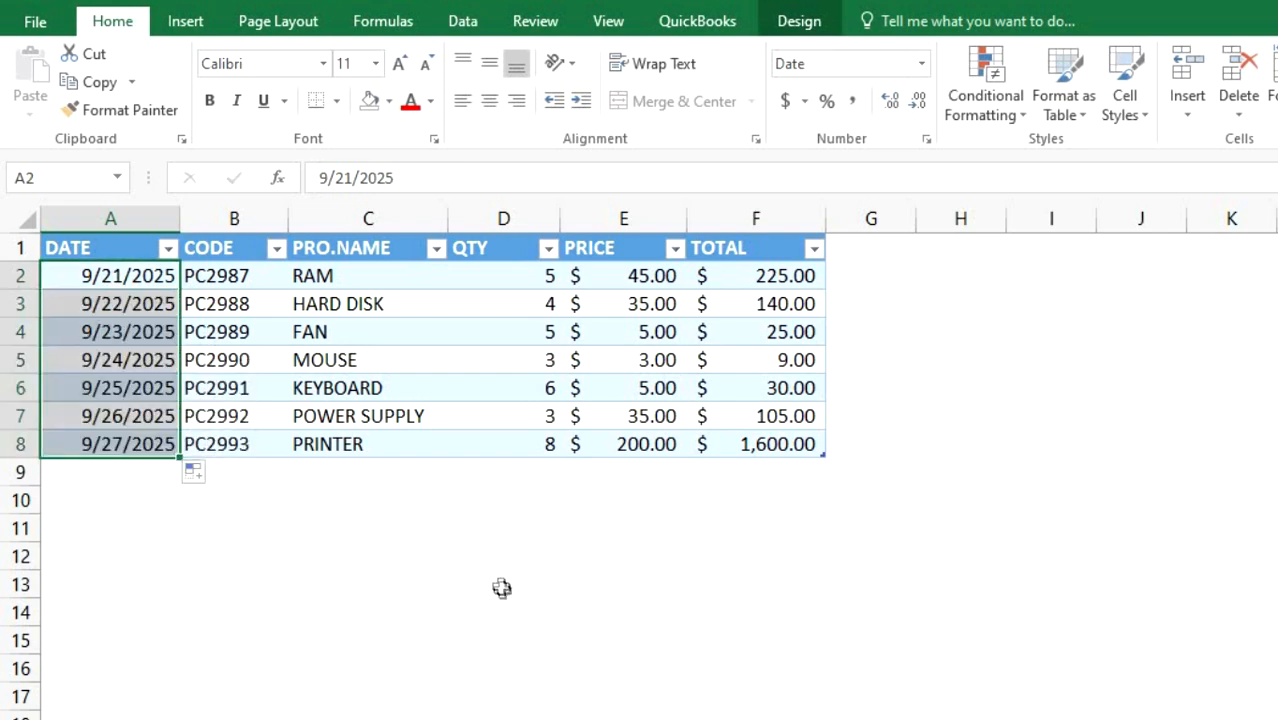
click(358, 548)
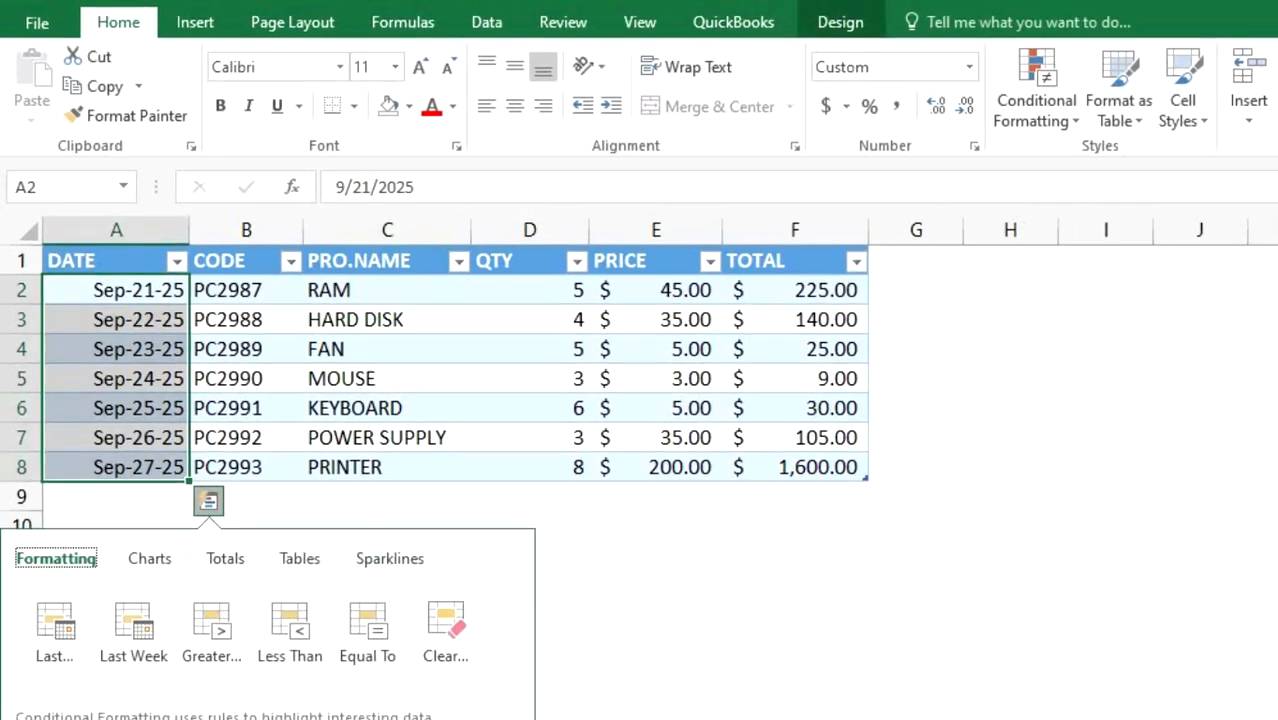
drag(150, 302, 157, 488)
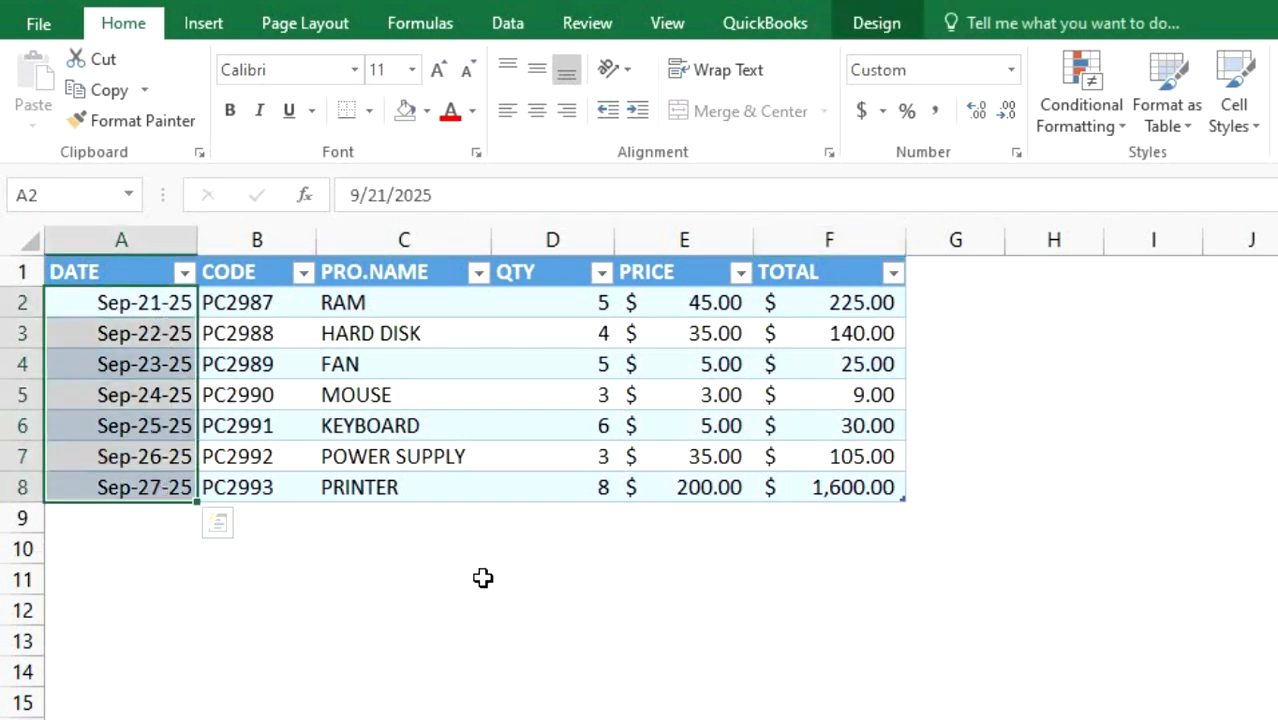
click(770, 635)
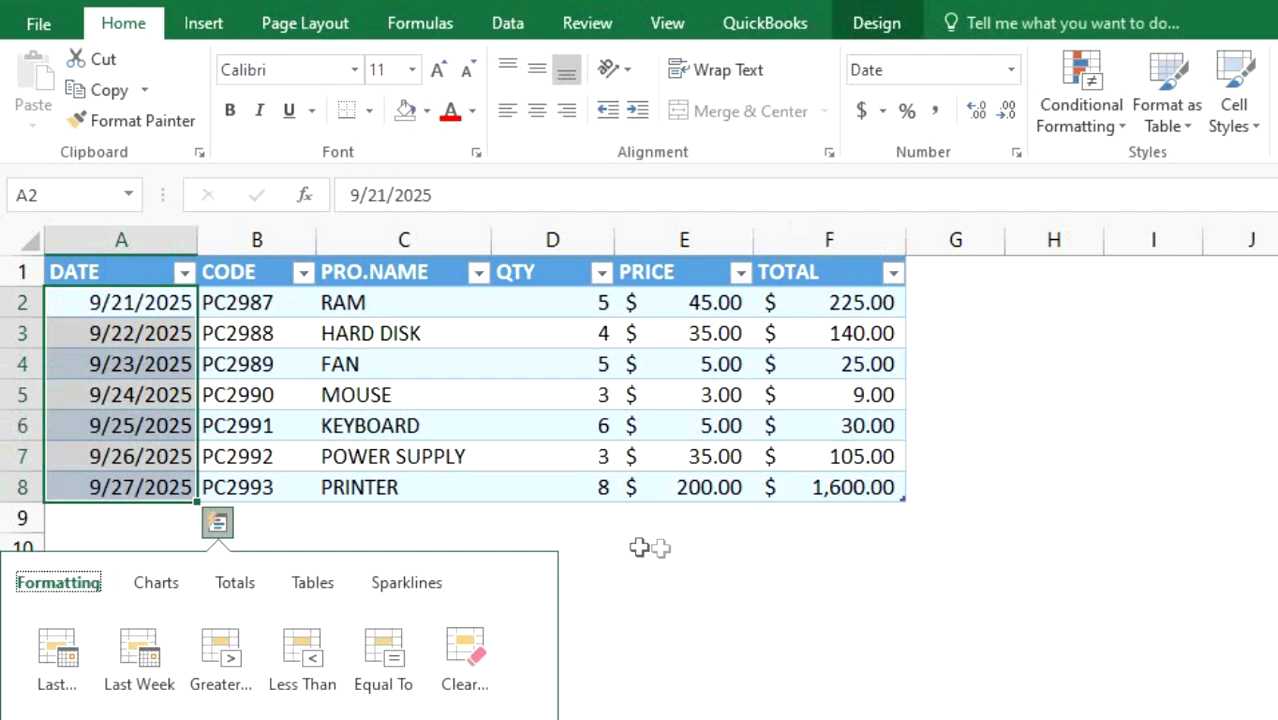
click(639, 547)
click(717, 648)
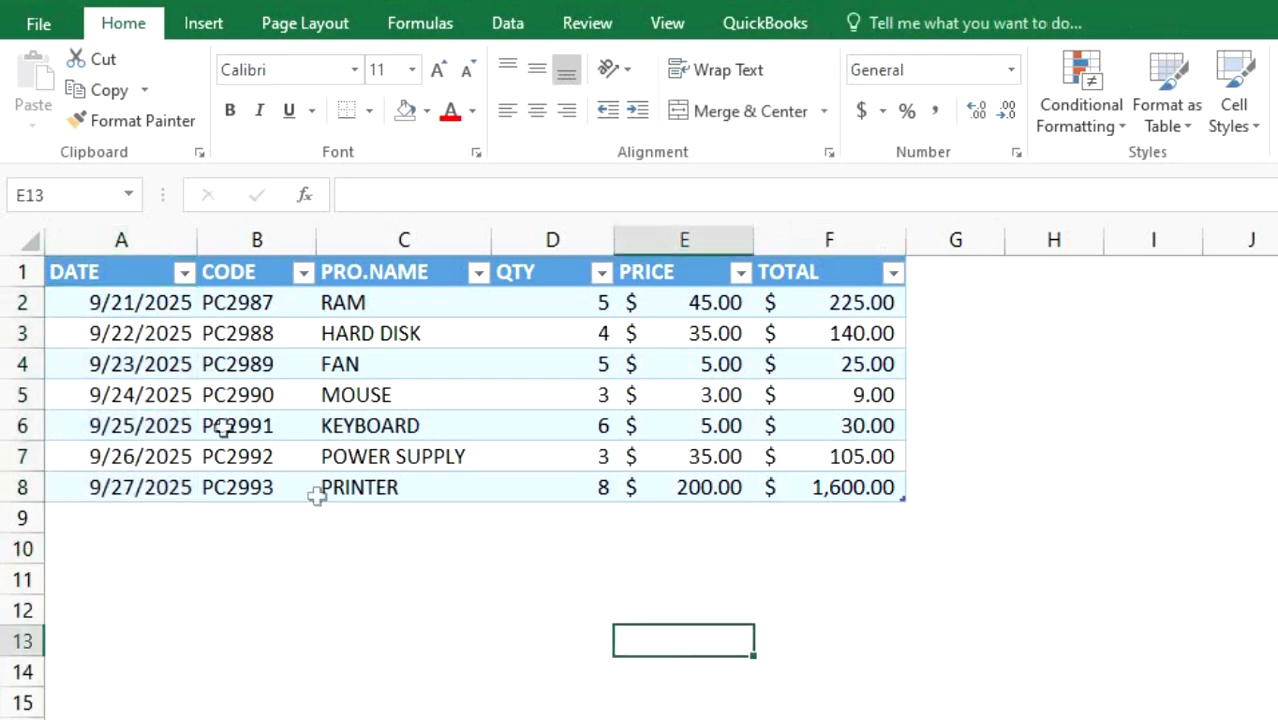
Define a custom number format with the code MMMM/DD/YYYY for the dates in A2:A8.
drag(163, 302, 139, 500)
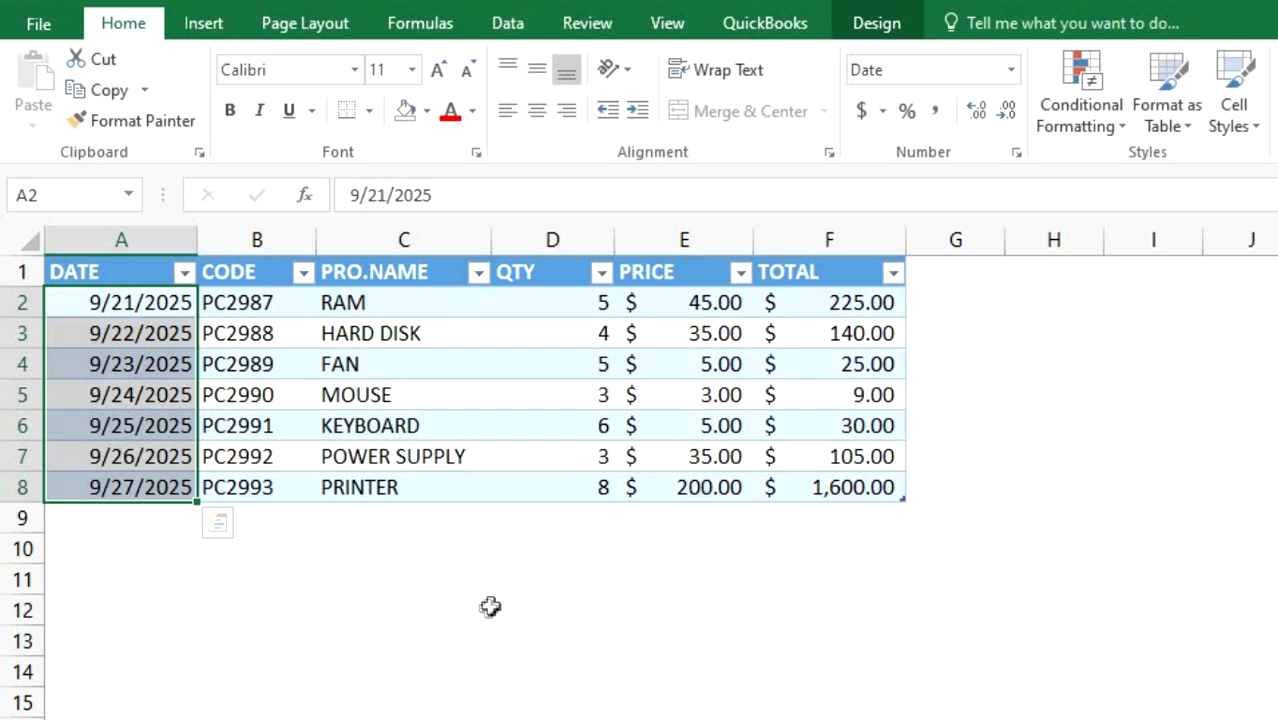
click(1017, 153)
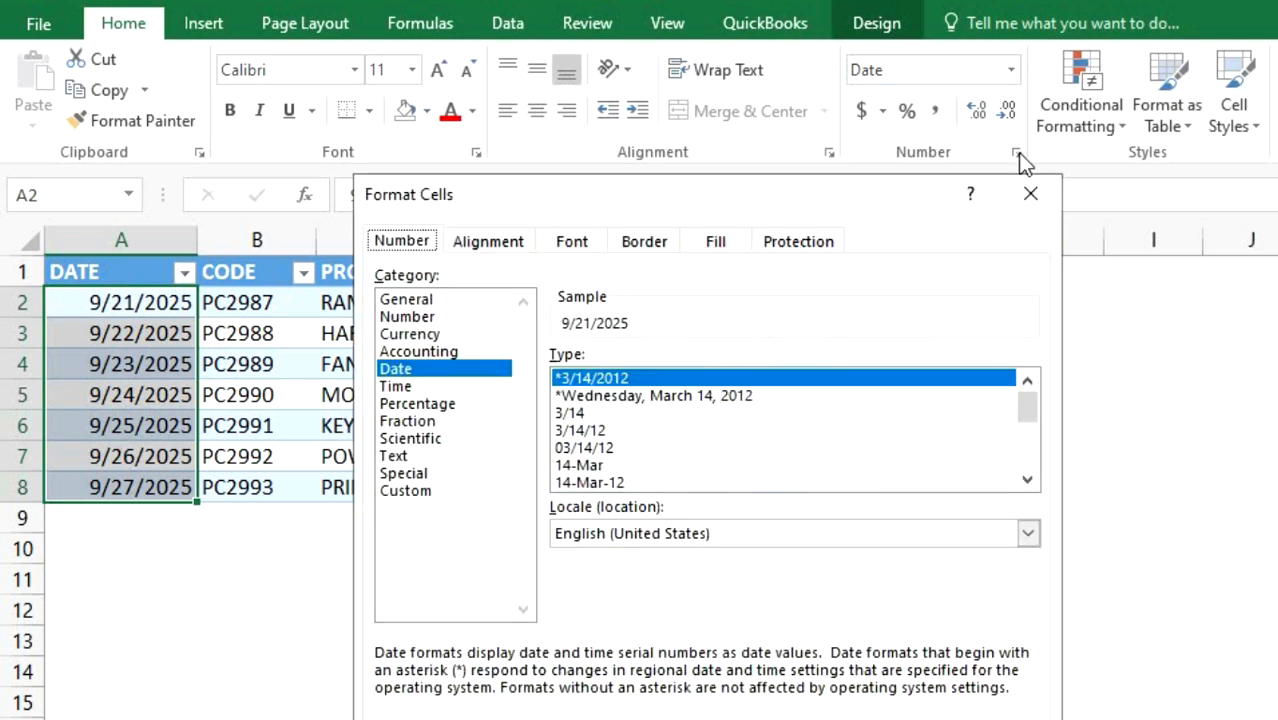
click(430, 490)
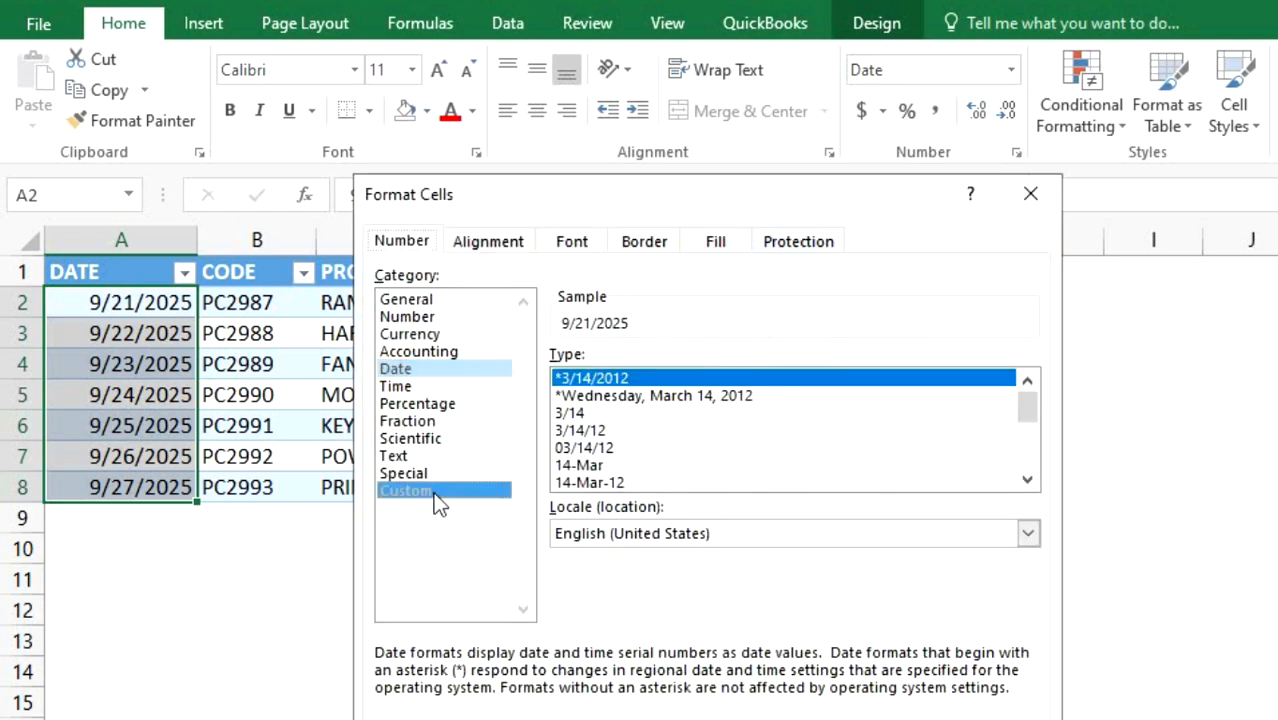
key(BackSpace)
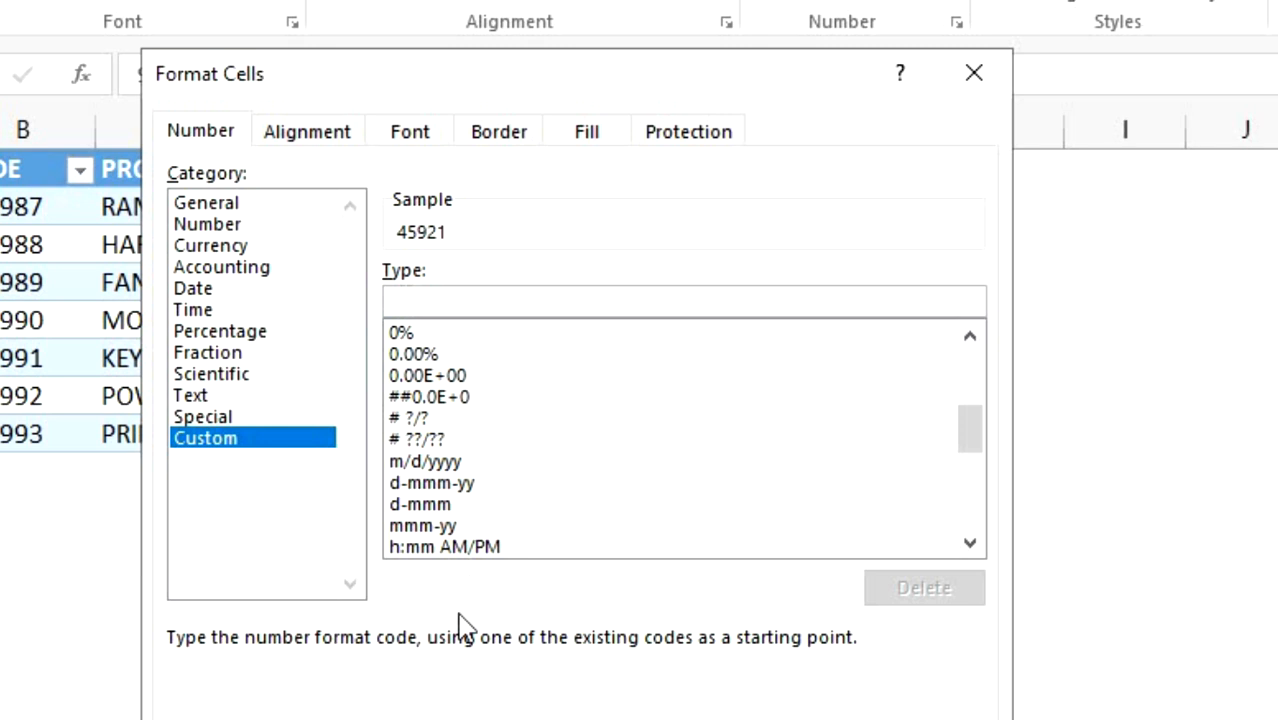
text(MMM)
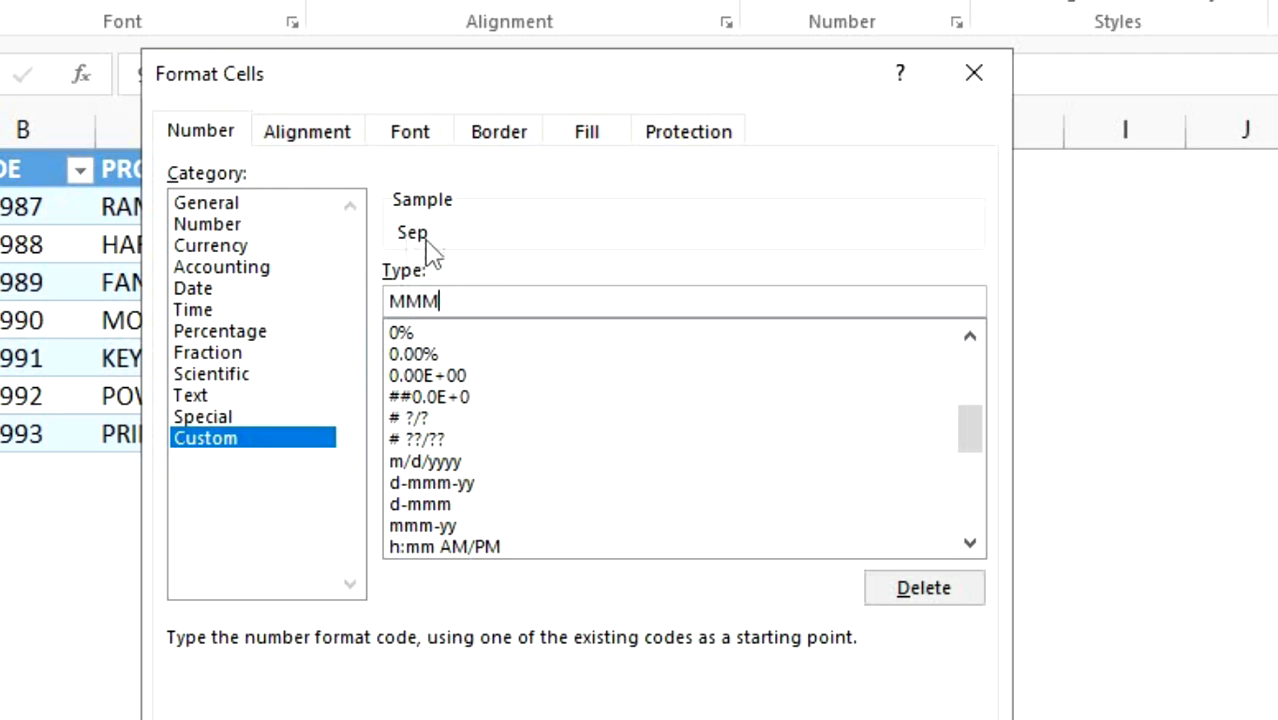
text(M)
text(/DD)
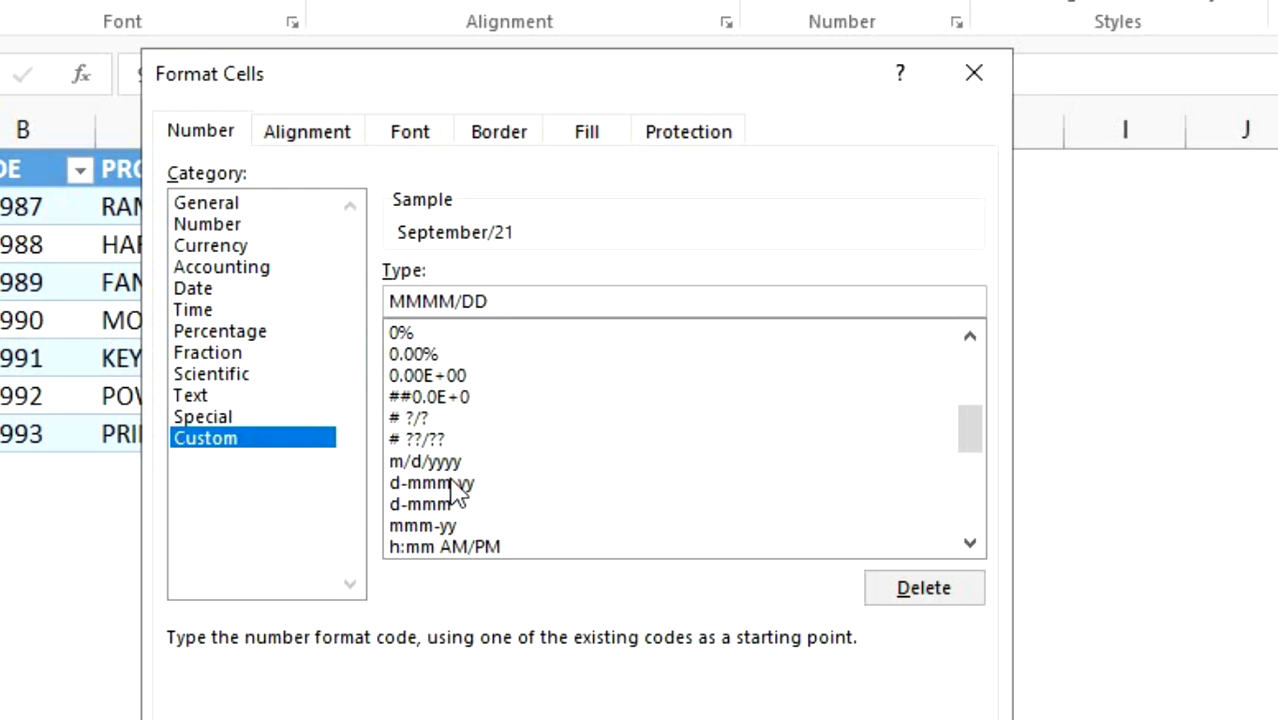
text(/YY)
text(YY)
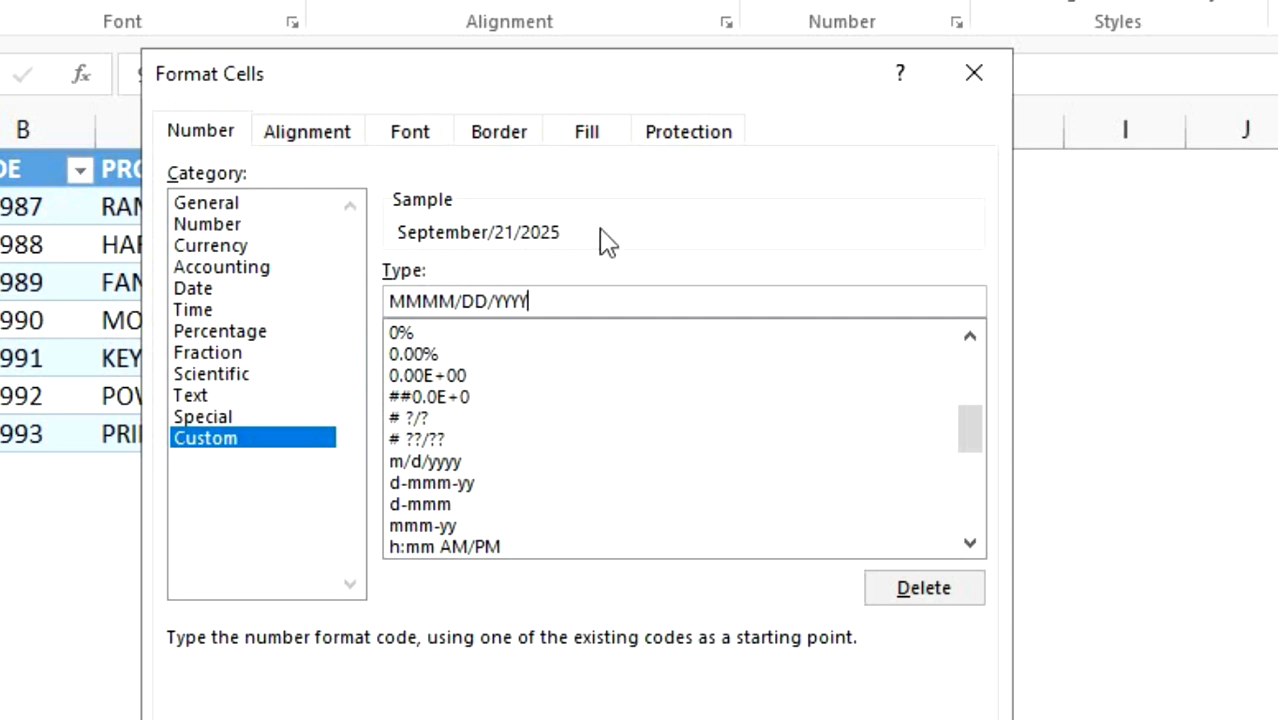
Shorten the month and year parts of the custom date format so the code reads MMM/DD/YY.
click(458, 300)
key(BackSpace)
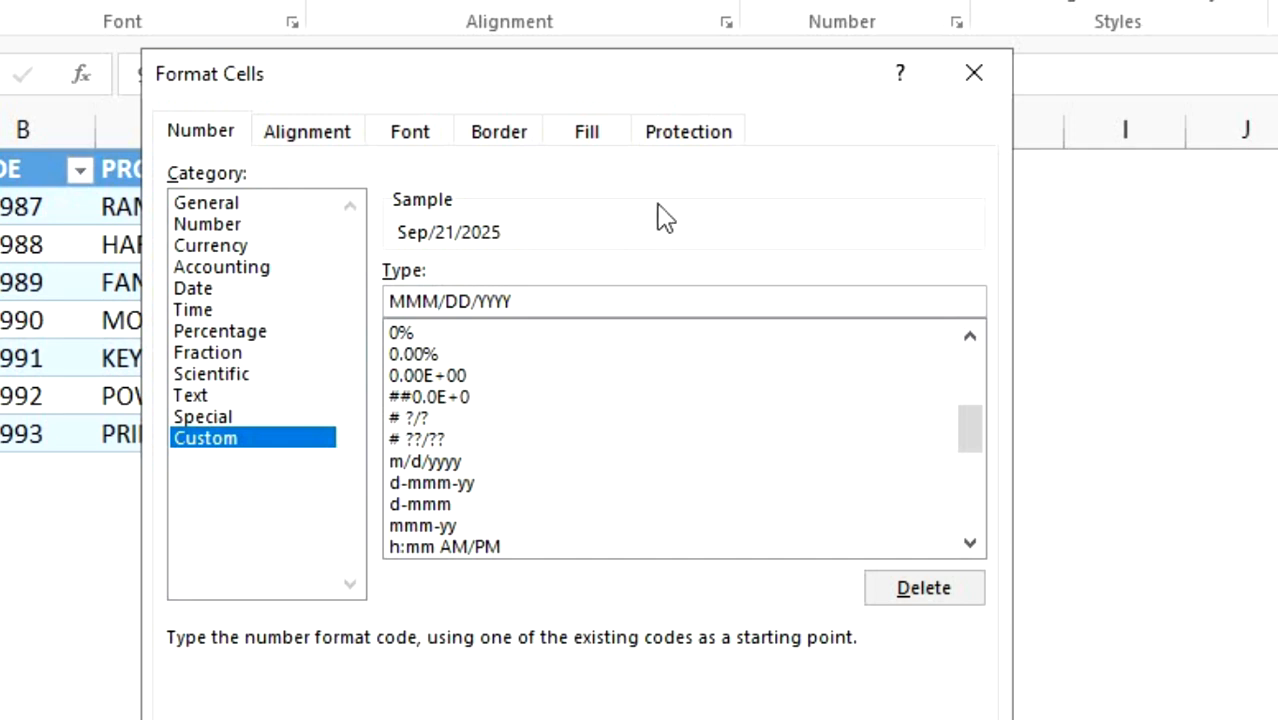
click(558, 298)
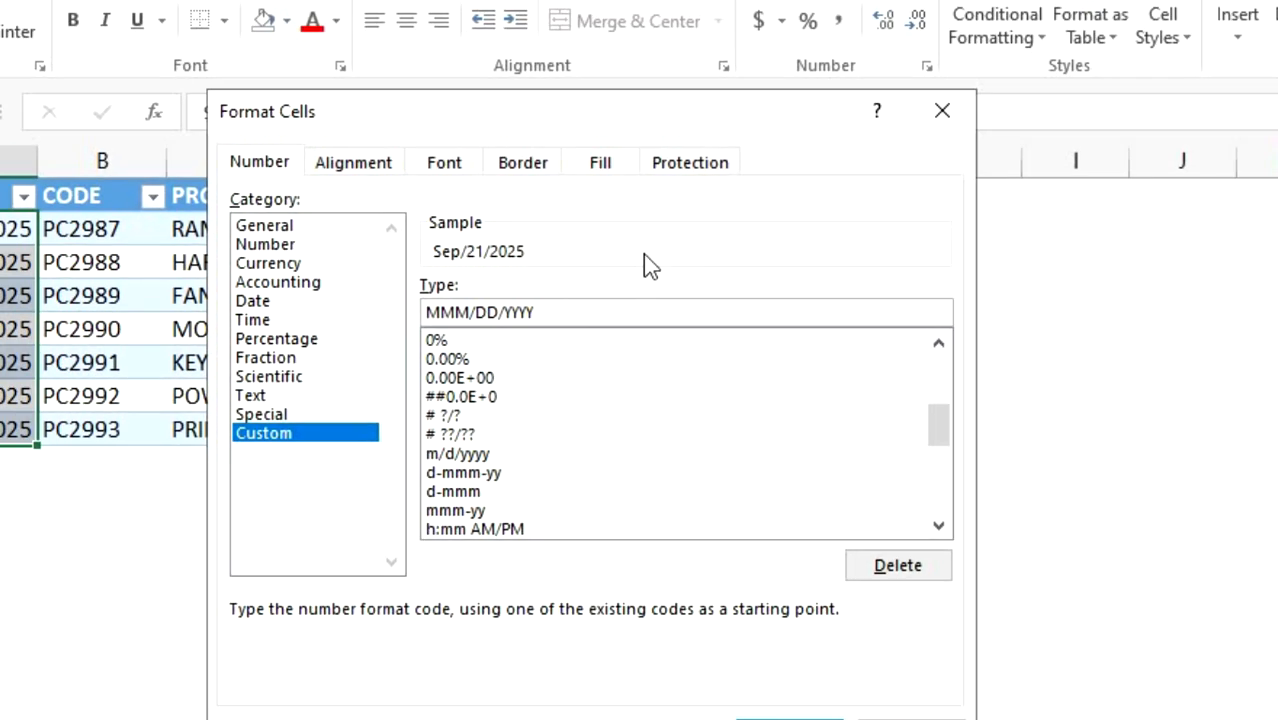
key(BackSpace)
key(BackSpace)
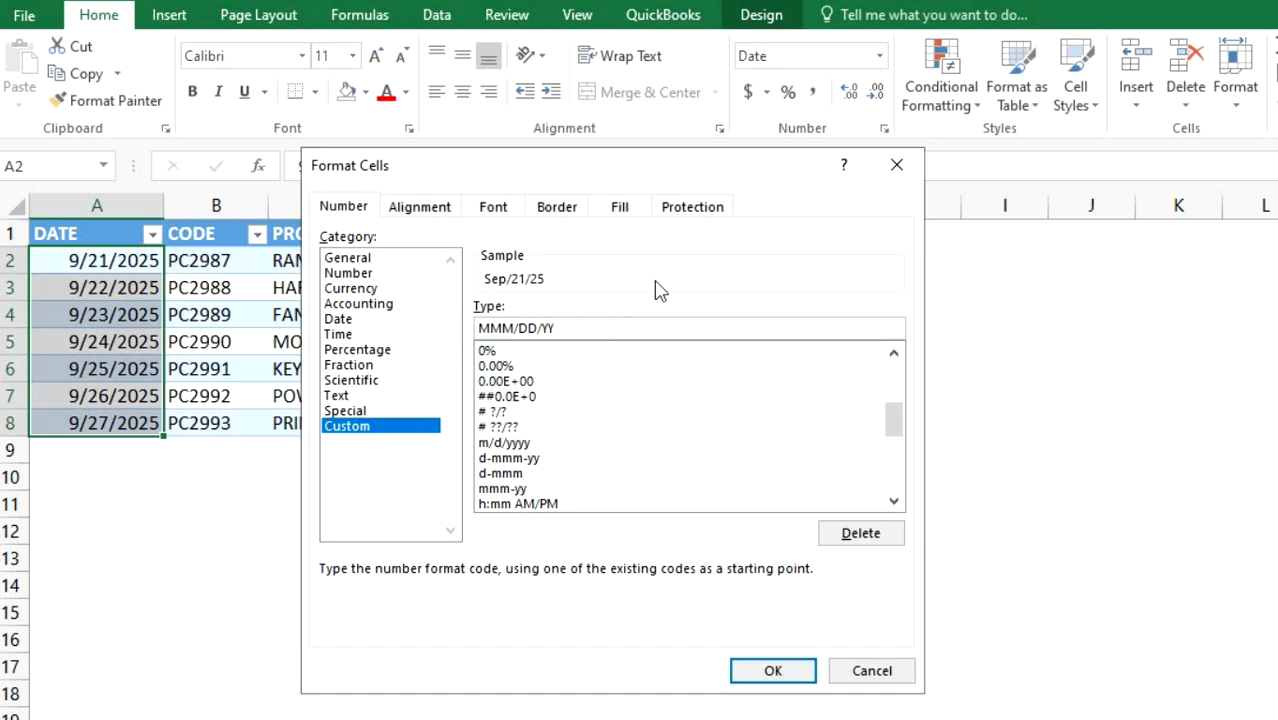
Apply the MMM/DD/YY format to the dates in A2:A8 and enter 09/28/25 in A9, directly below the last date.
click(771, 672)
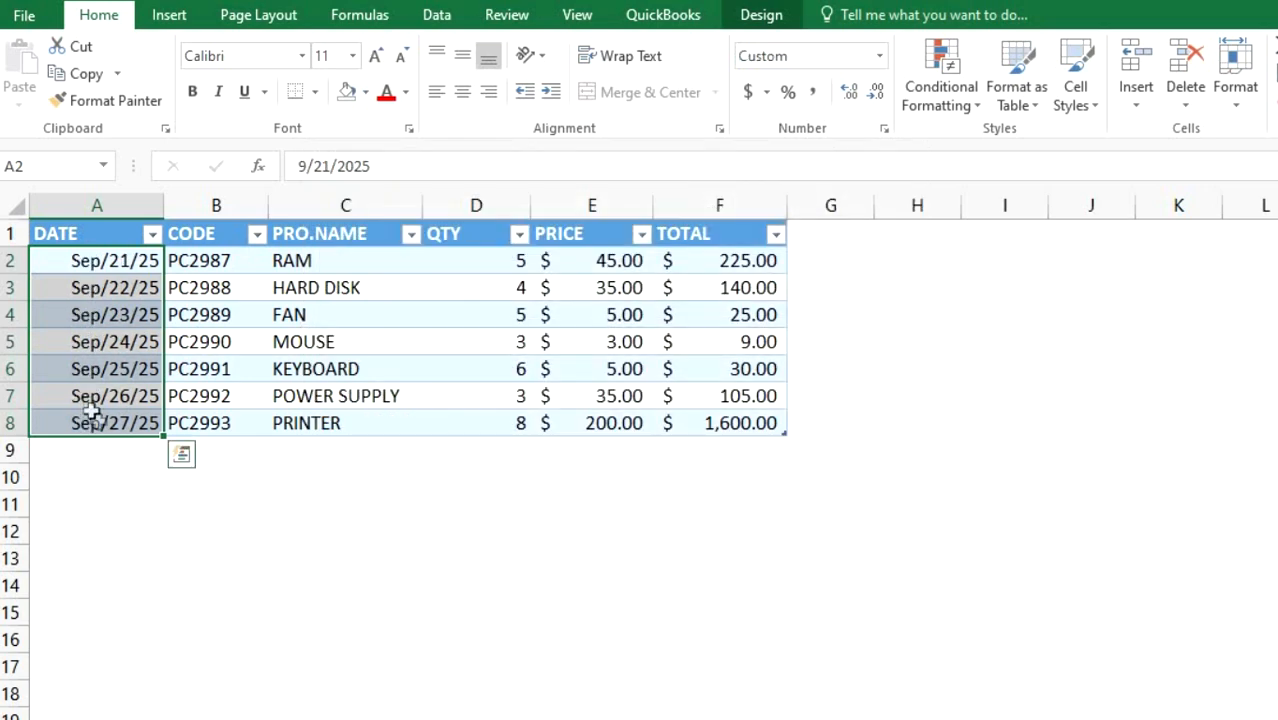
click(134, 478)
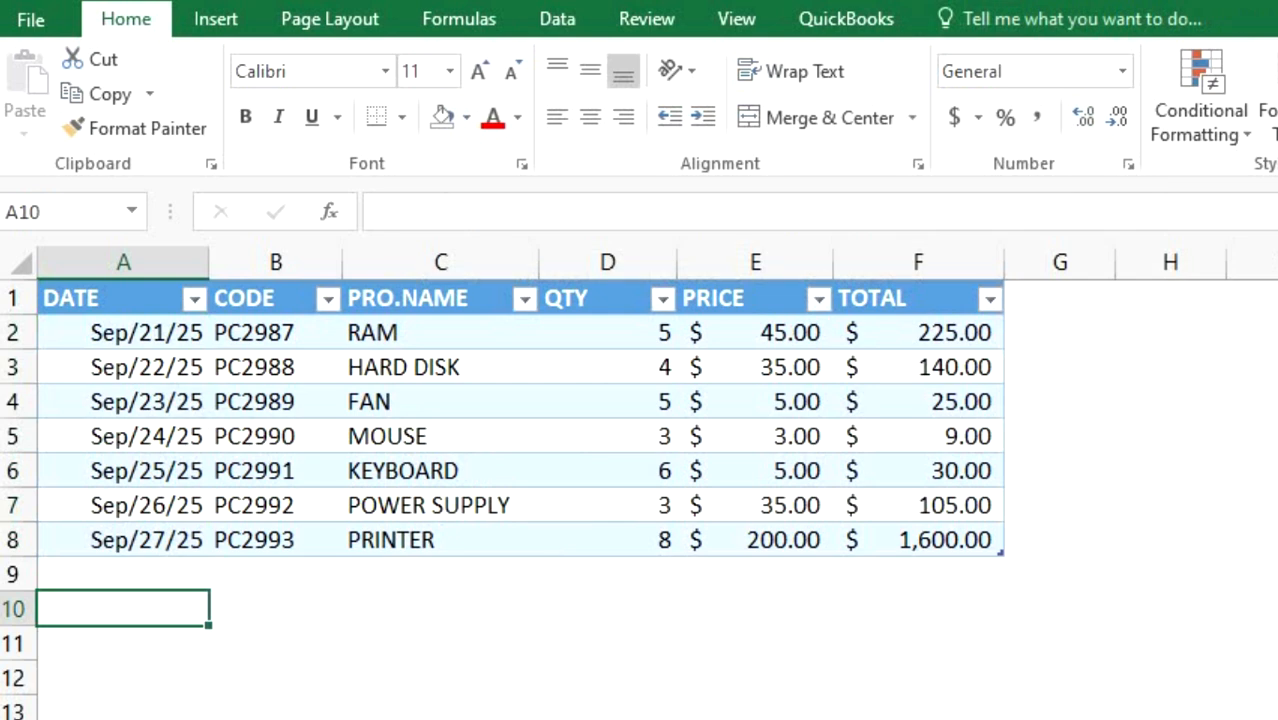
key(Up)
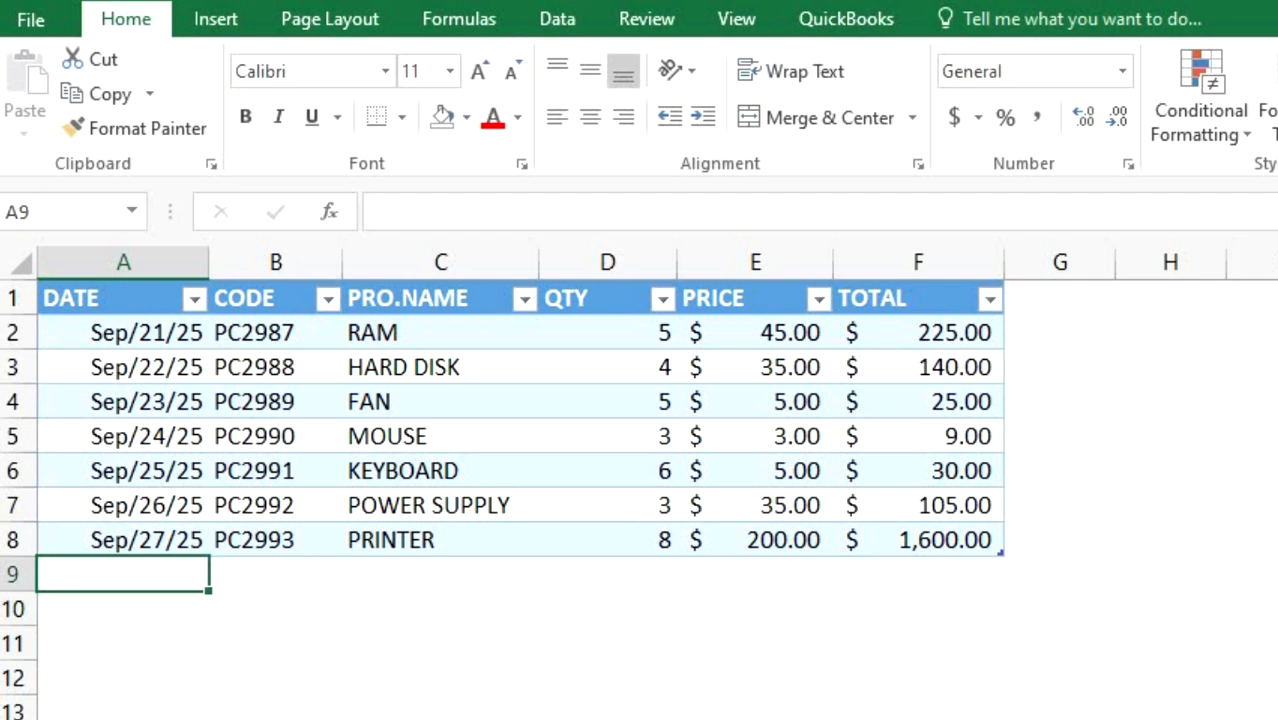
text(09/)
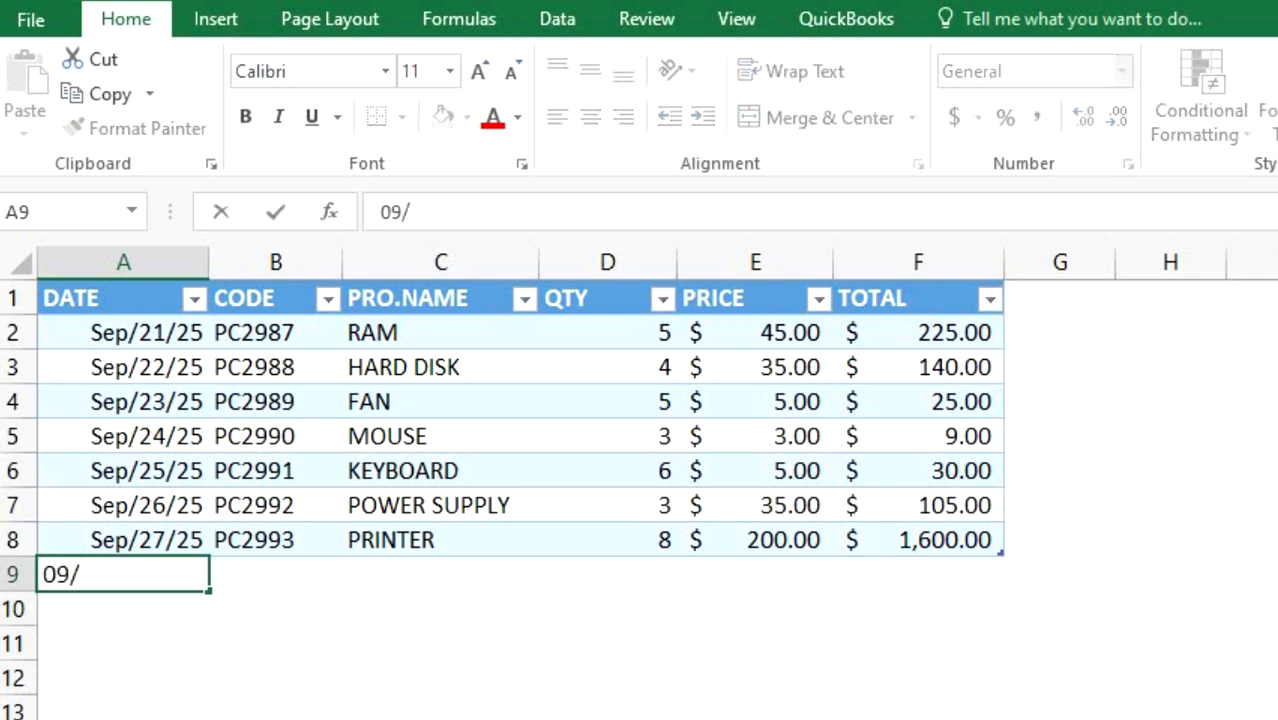
text(28/25)
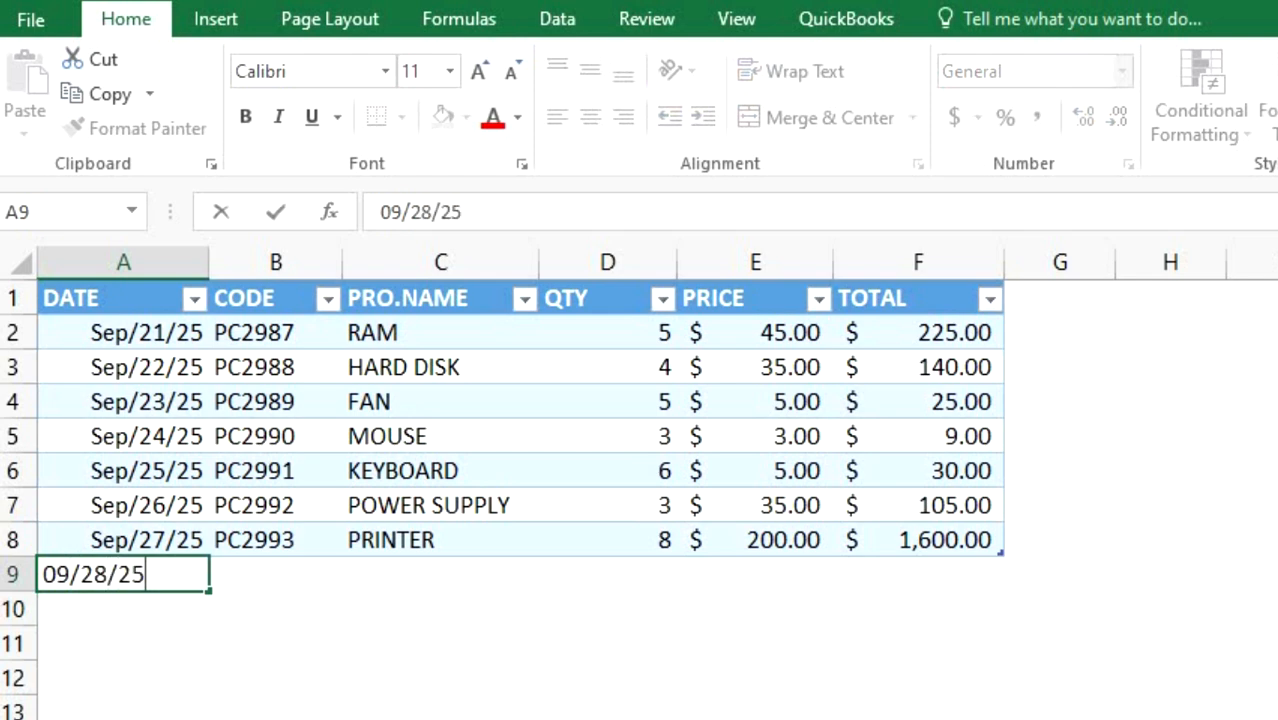
key(Return)
click(175, 574)
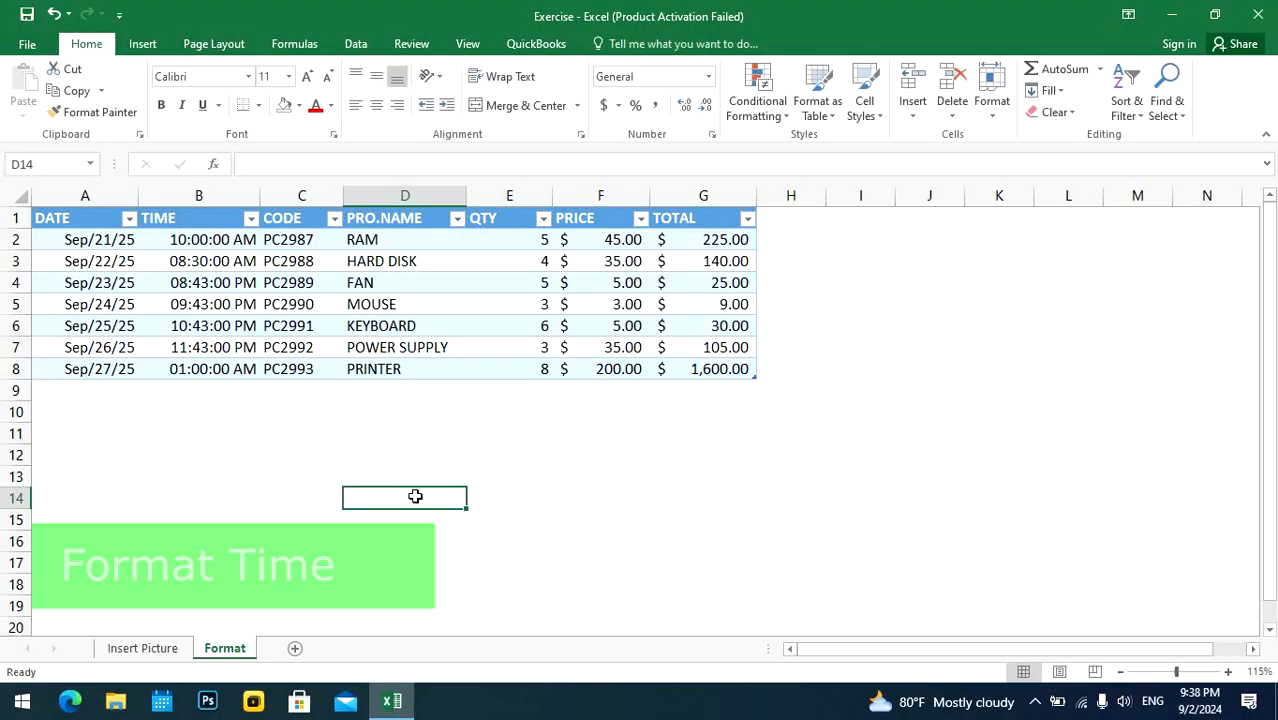
Clear the first time in B2 of the TIME column and enter 10:00 in its place.
drag(200, 240, 200, 369)
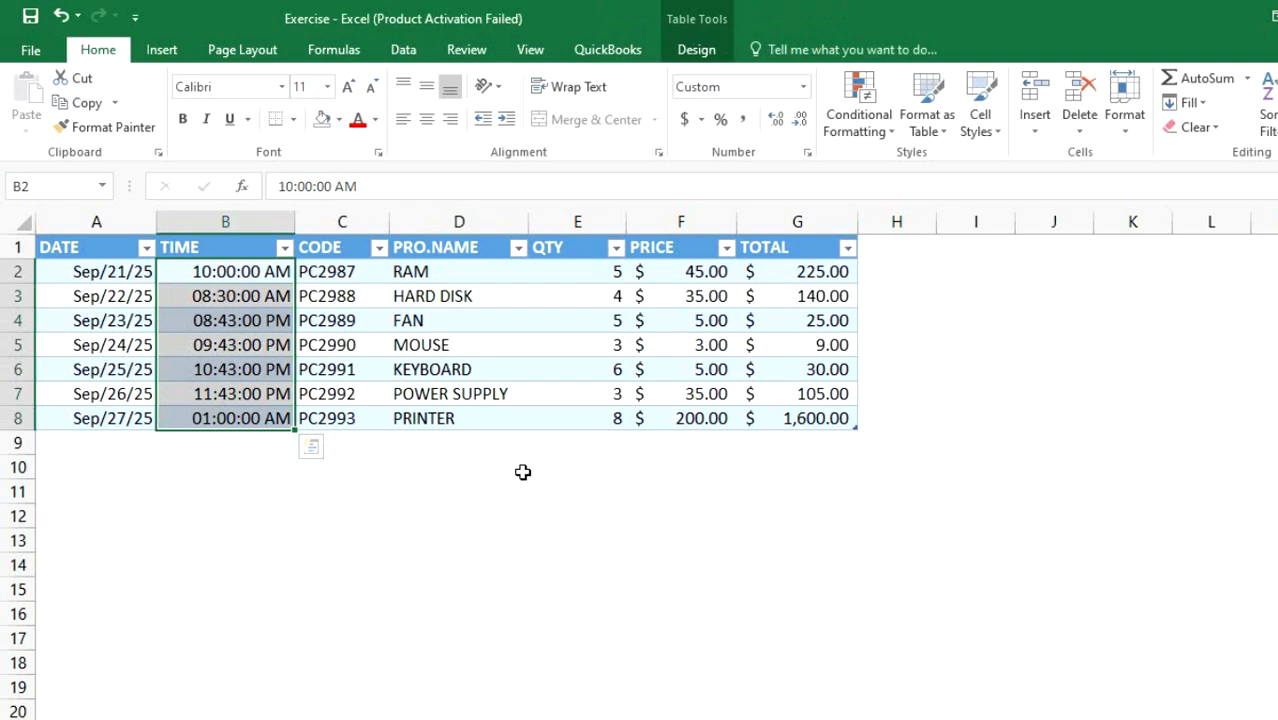
click(265, 280)
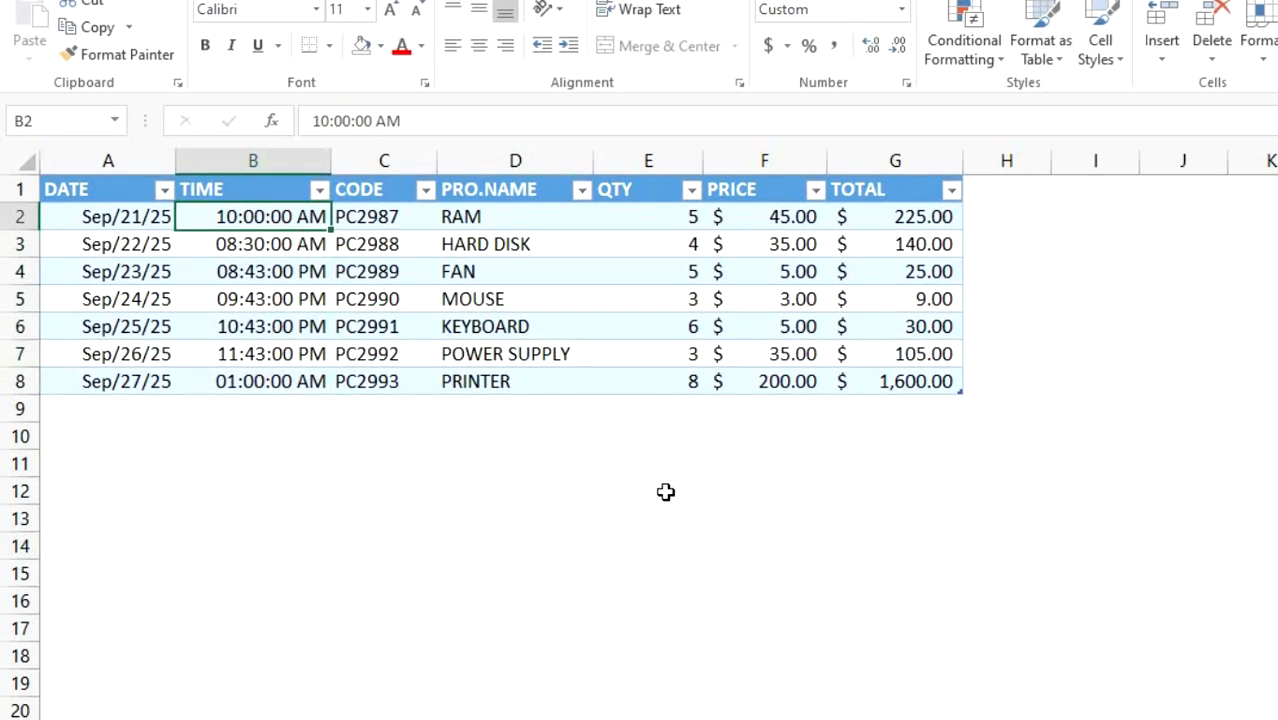
key(Delete)
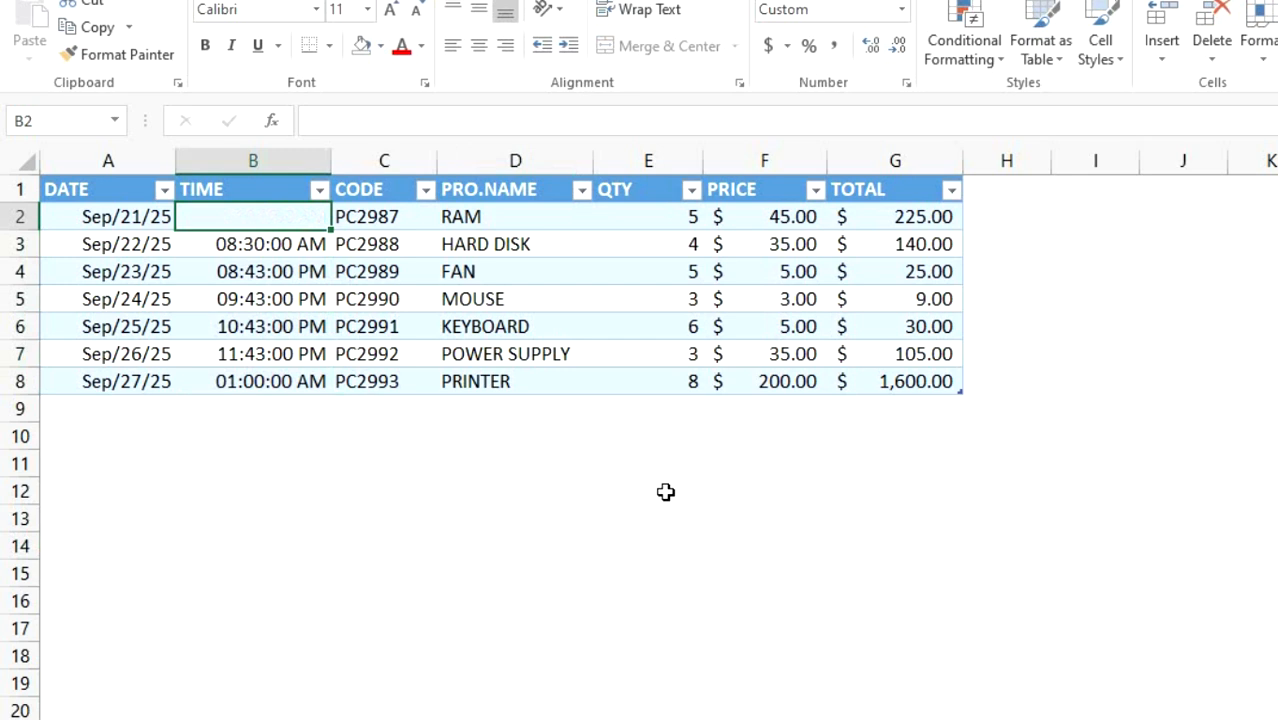
text(1)
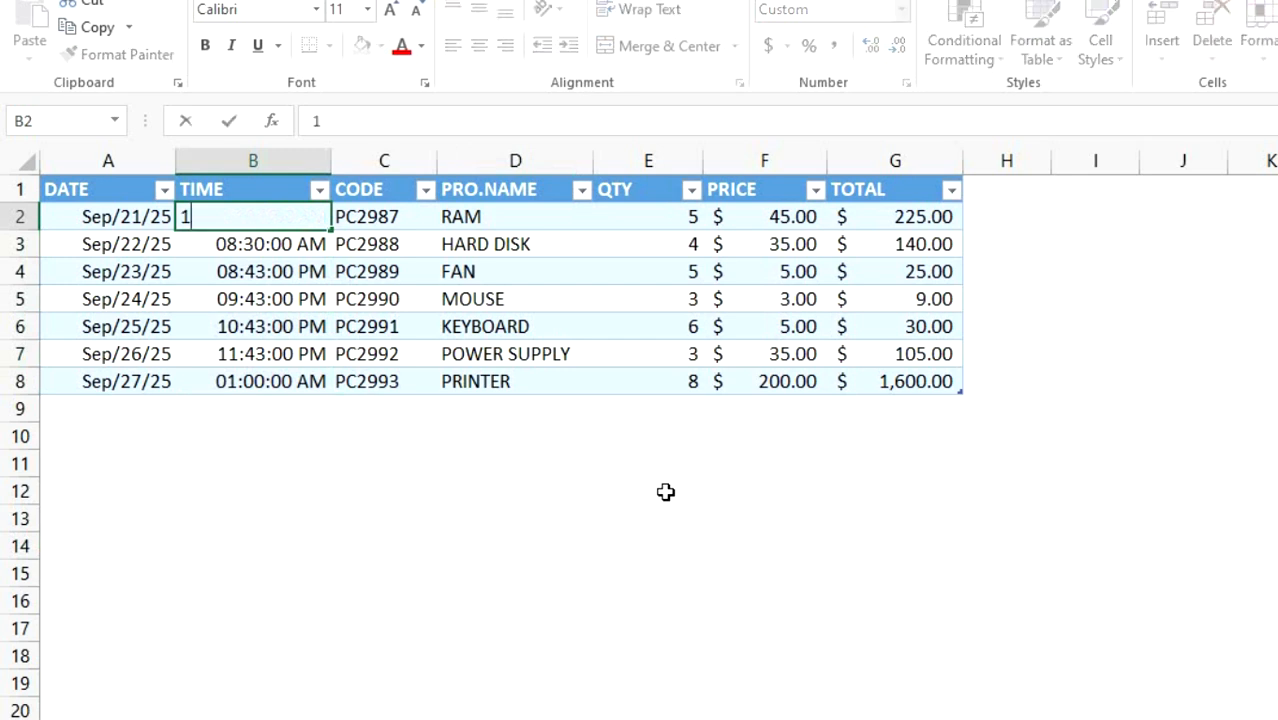
text(0:00)
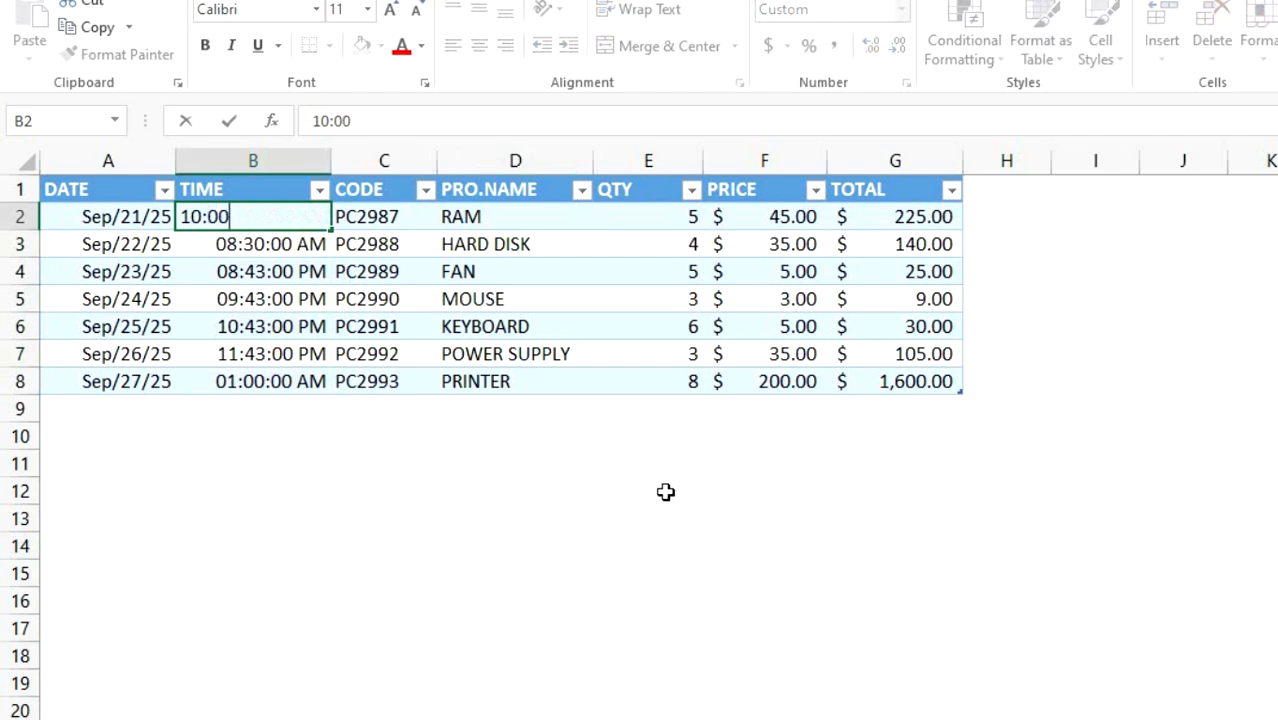
key(Return)
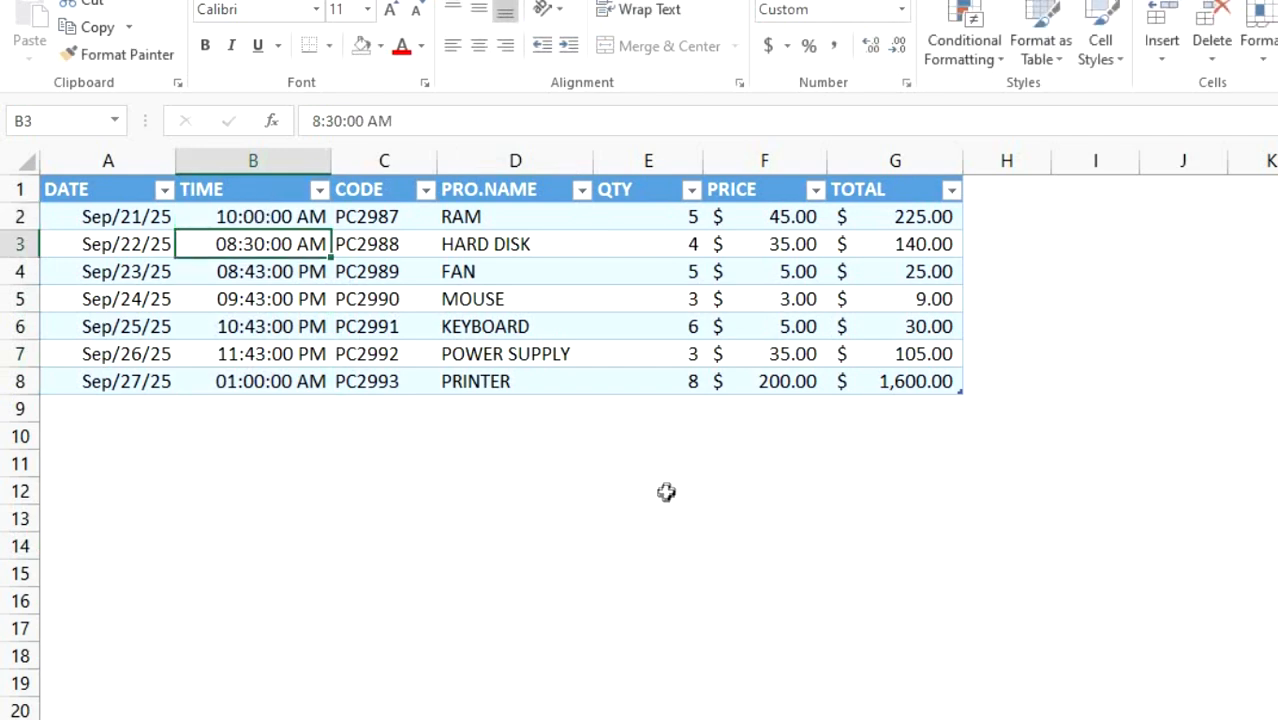
Clear all the times in B2:B8 of the TIME column.
click(285, 218)
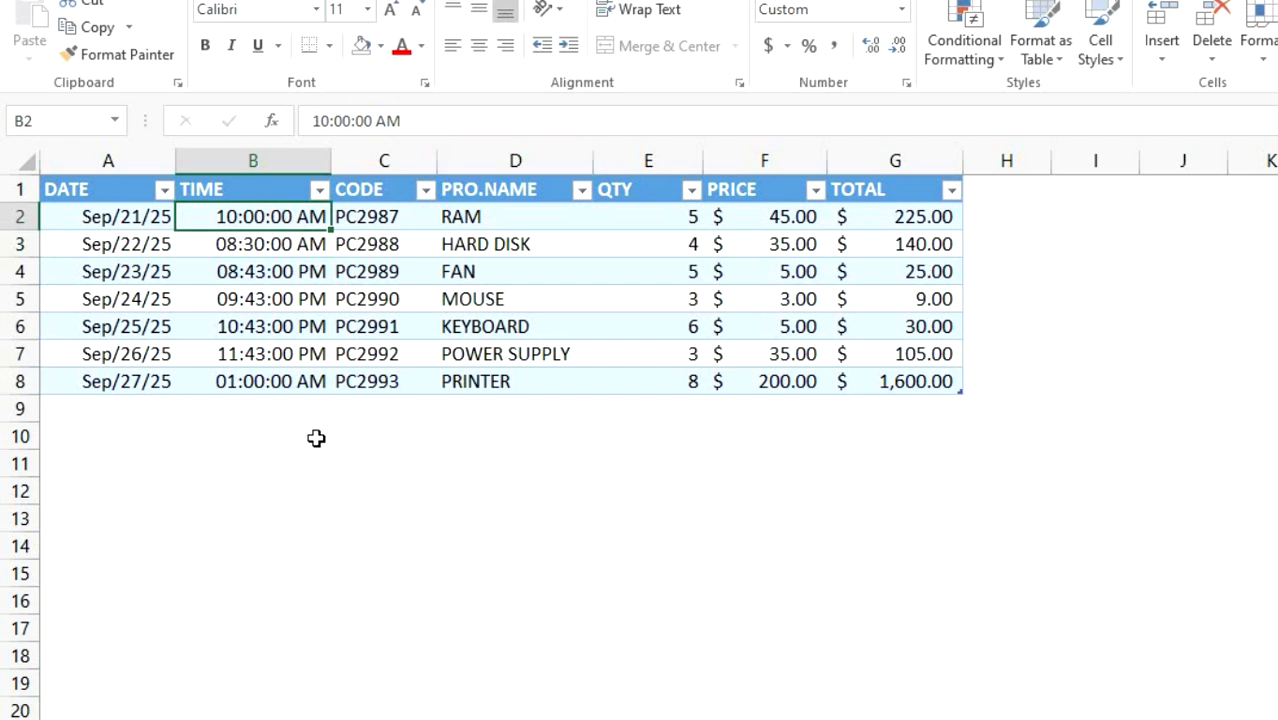
shift+click(281, 381)
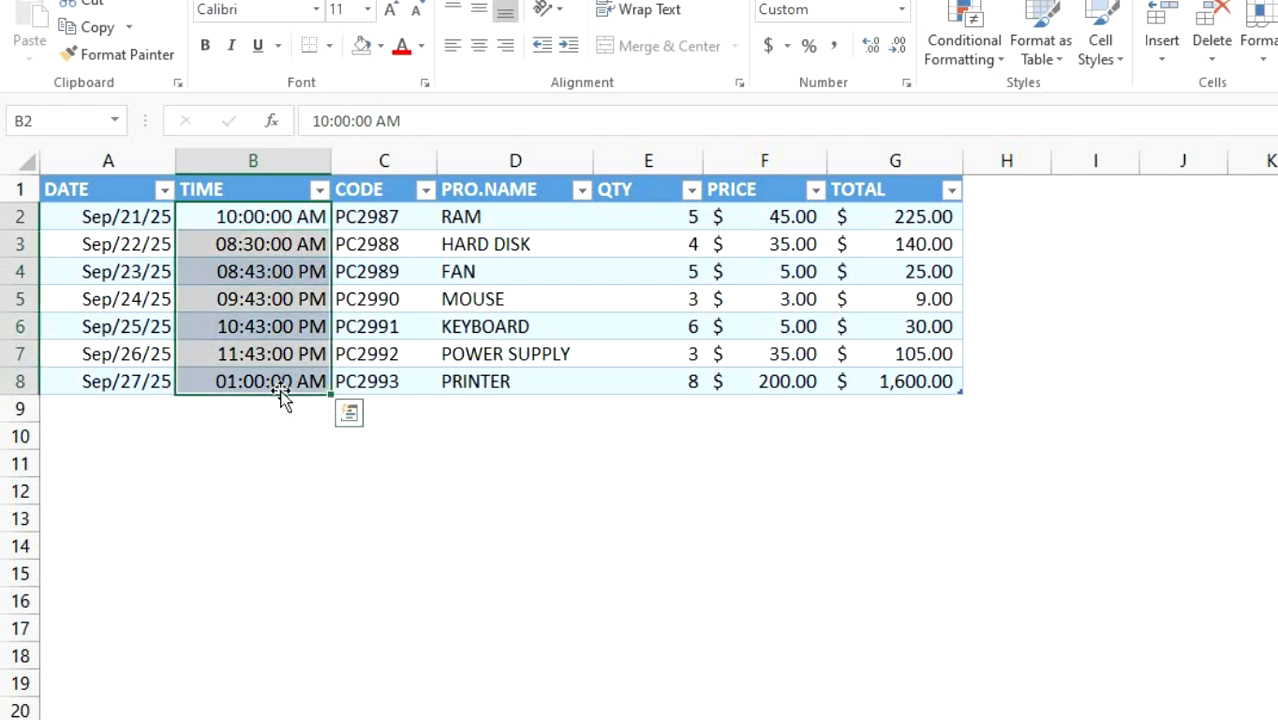
key(Delete)
click(384, 464)
Apply a custom number format with the code HH:MM:SS AM/PM to the empty TIME cells B2:B8.
drag(251, 228, 254, 373)
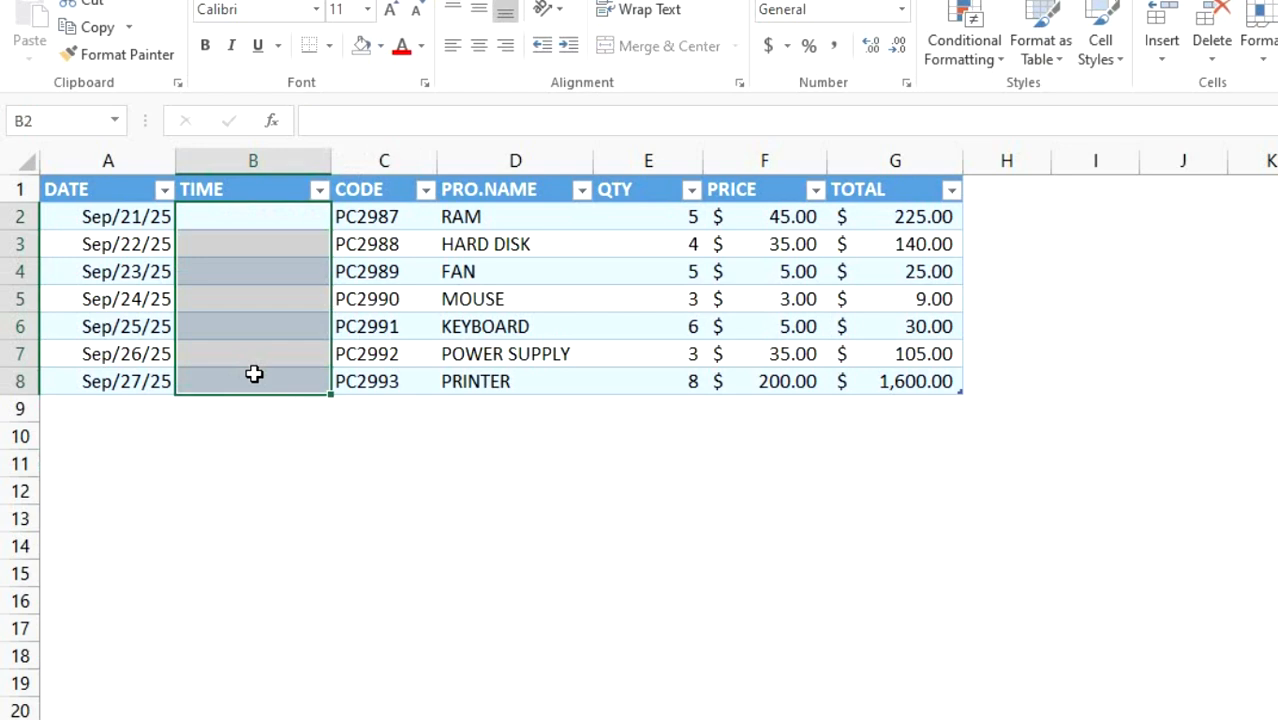
click(906, 83)
click(360, 390)
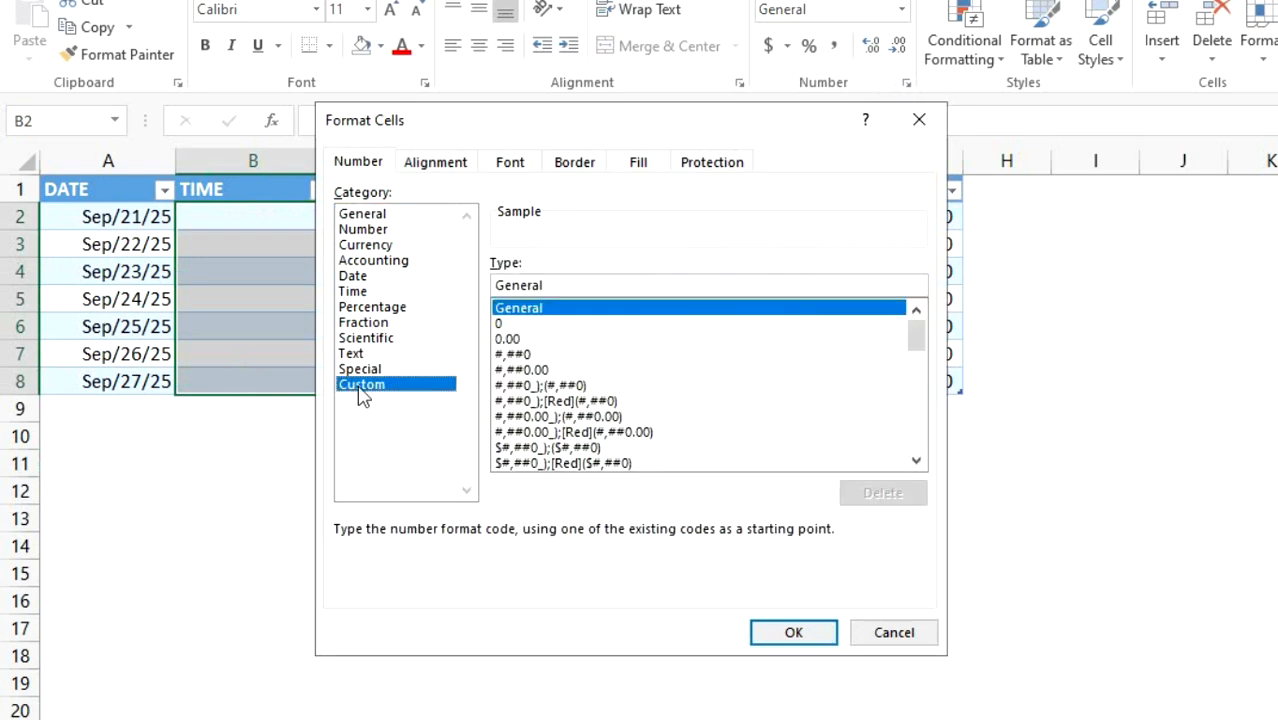
double_click(531, 228)
key(BackSpace)
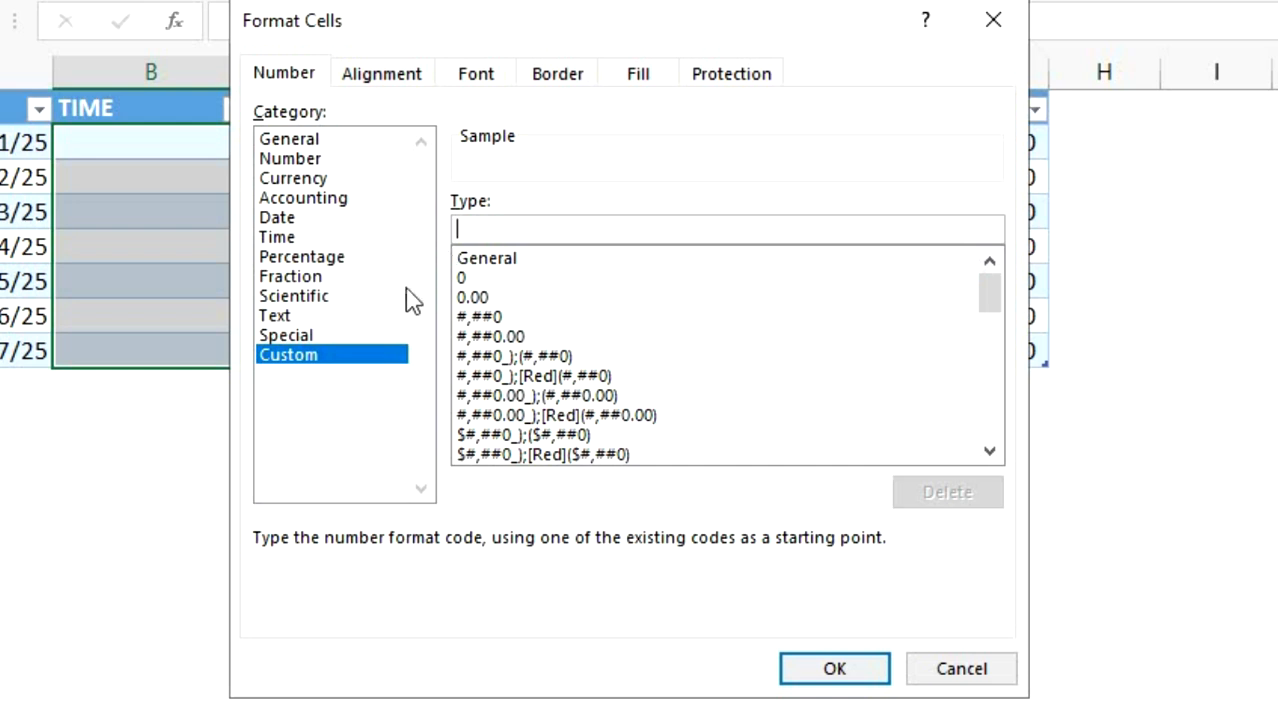
text(HH)
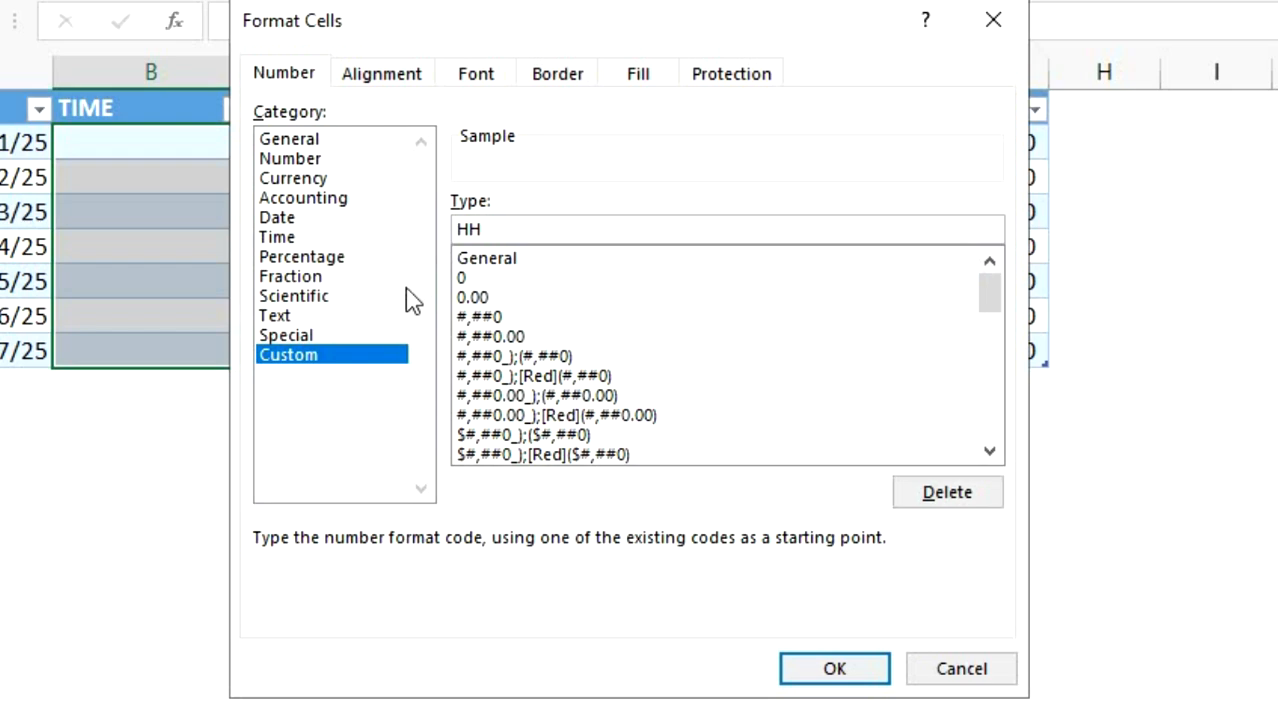
text(:)
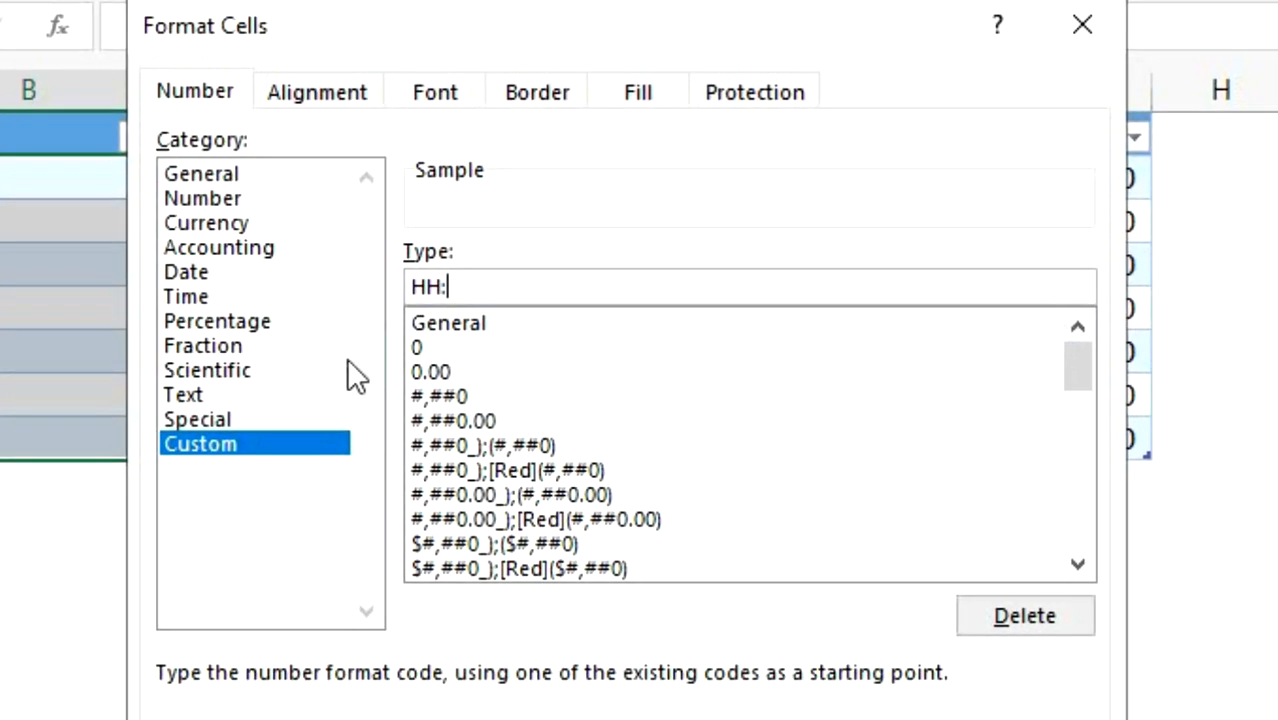
text(MM:SS)
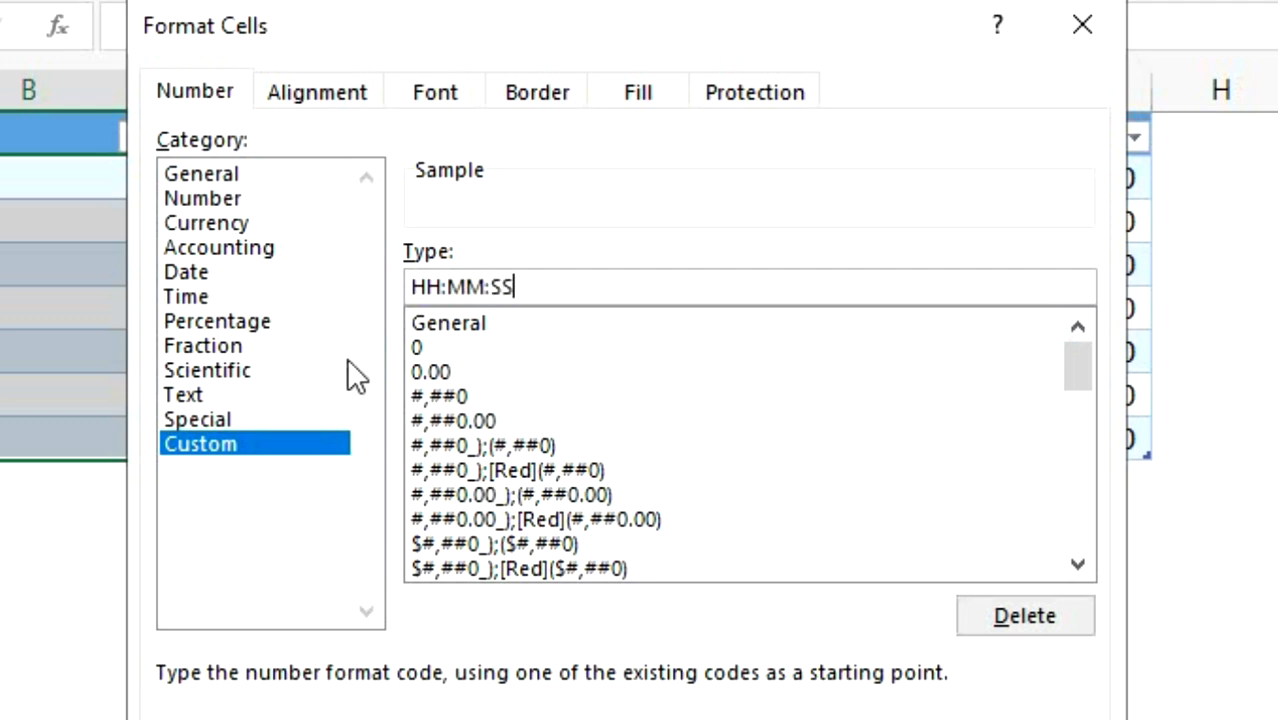
text( AM/PM)
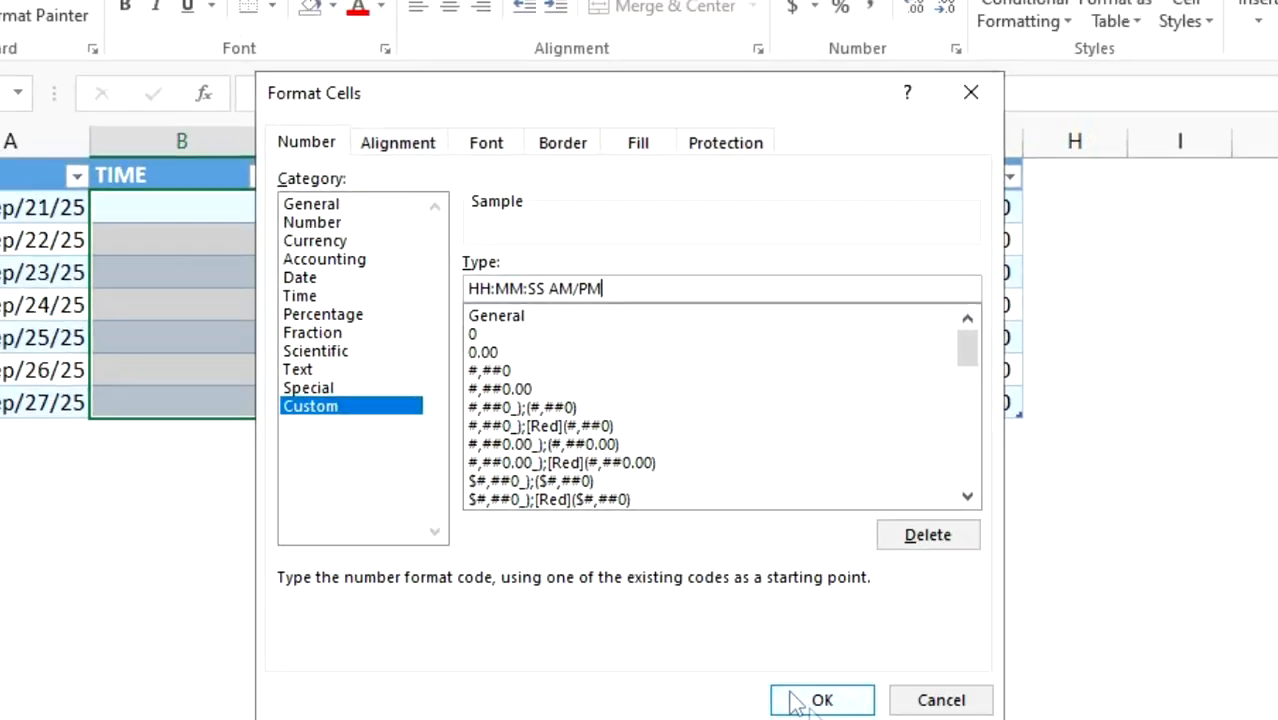
click(795, 643)
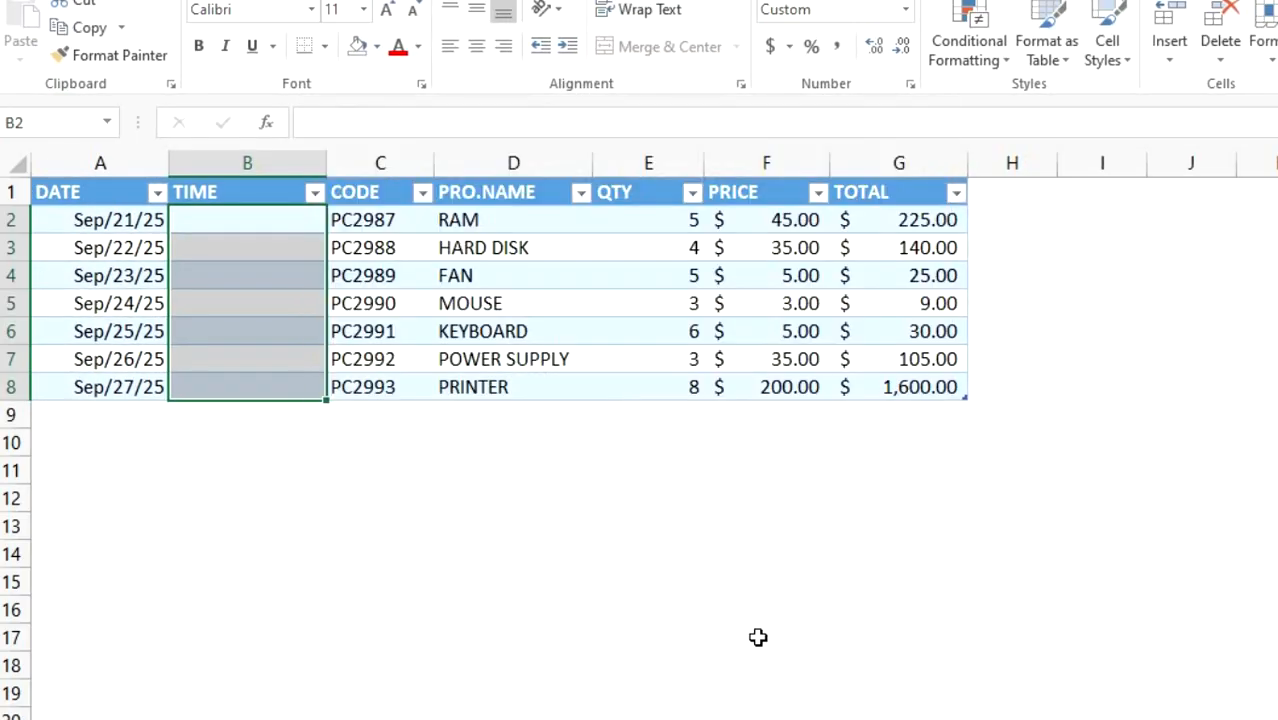
Enter 8:00 as the first time in B2 of the TIME column.
click(251, 226)
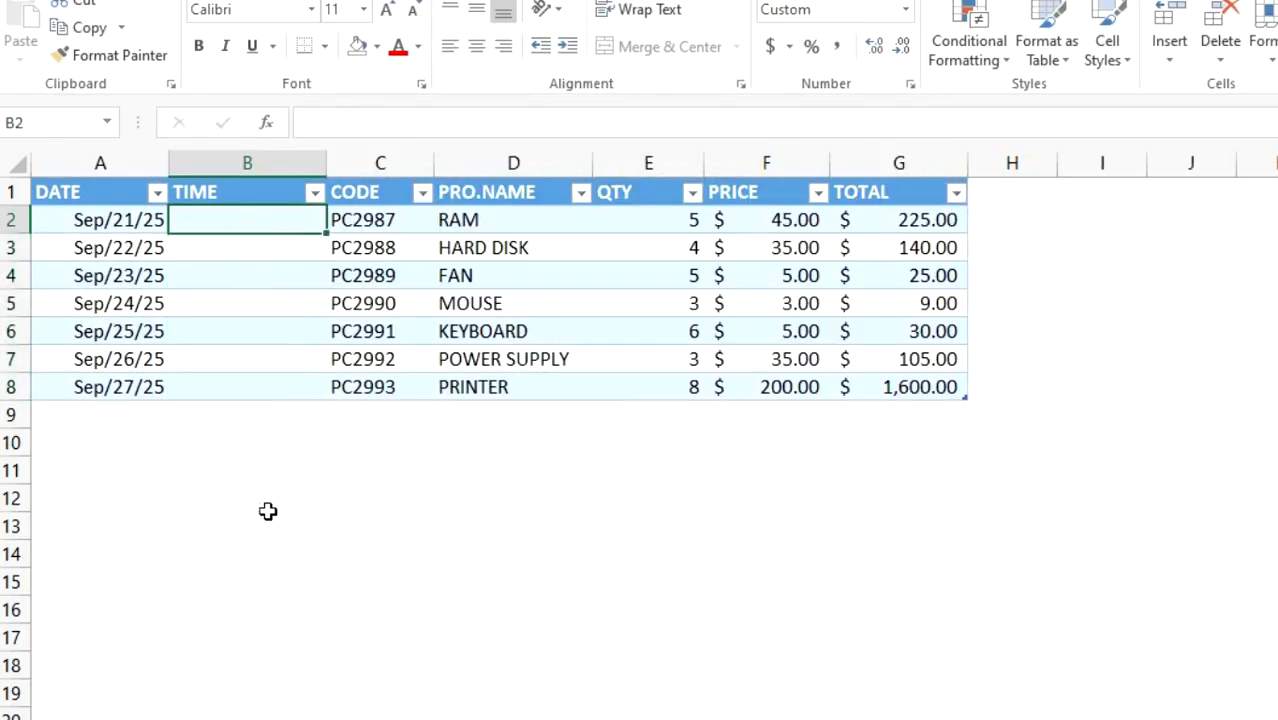
text(8:00)
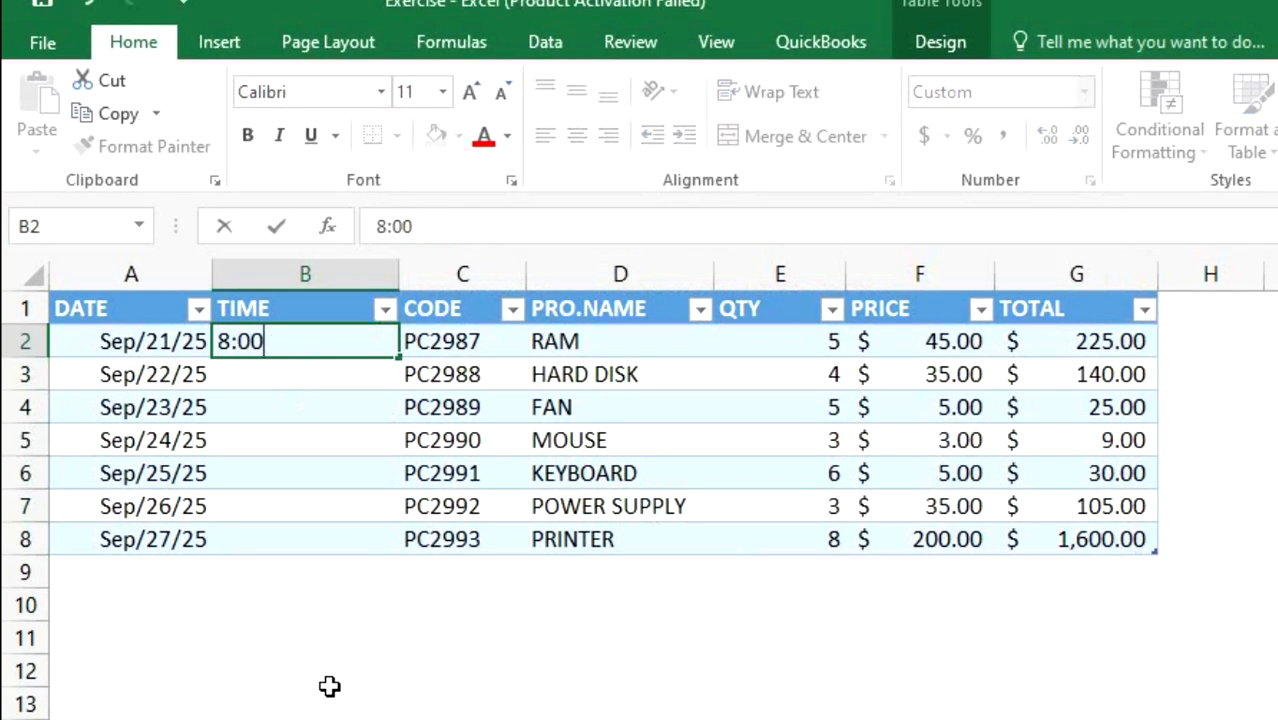
key(Return)
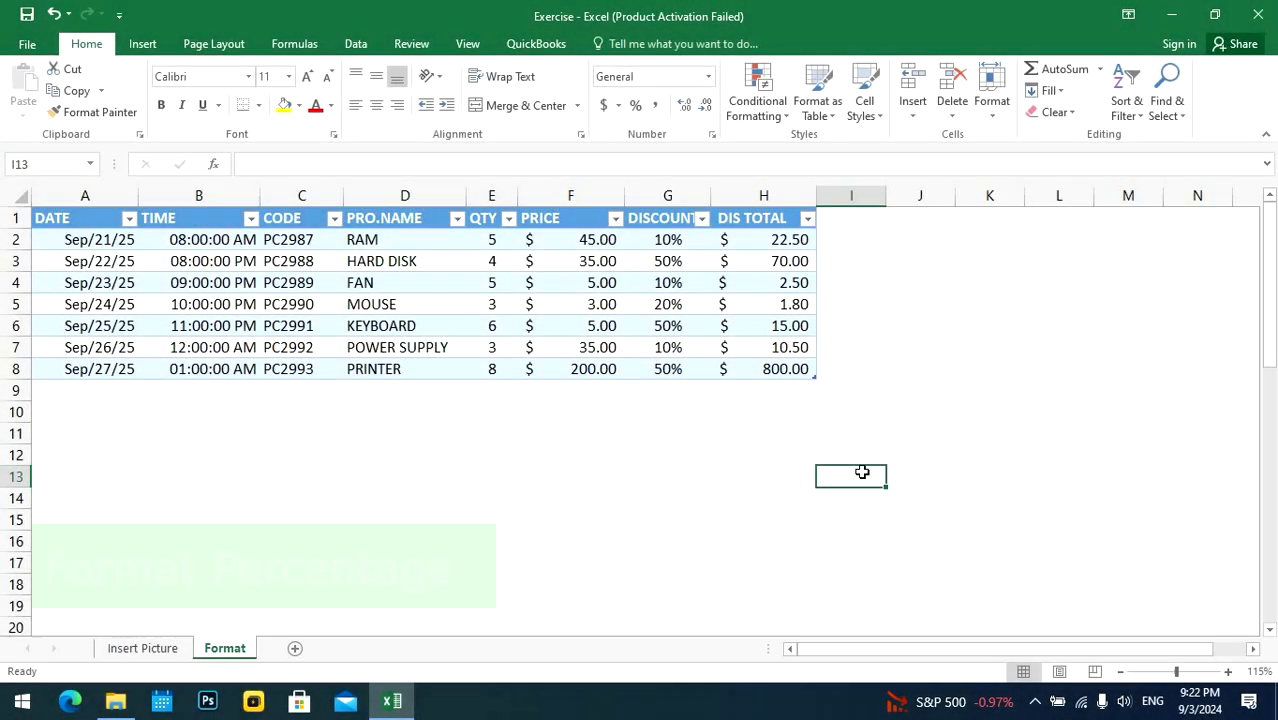
Clear the contents of the DISCOUNT and DIS TOTAL columns in G2:H8.
drag(672, 242, 668, 369)
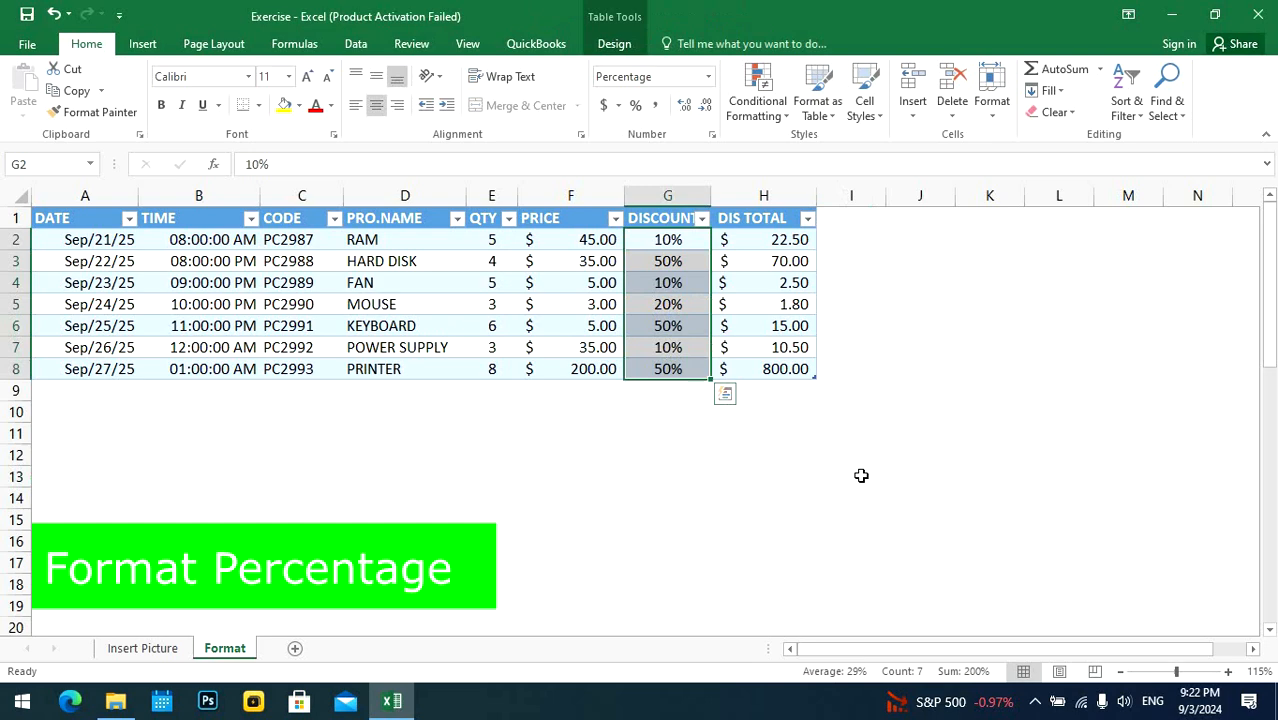
drag(763, 243, 773, 368)
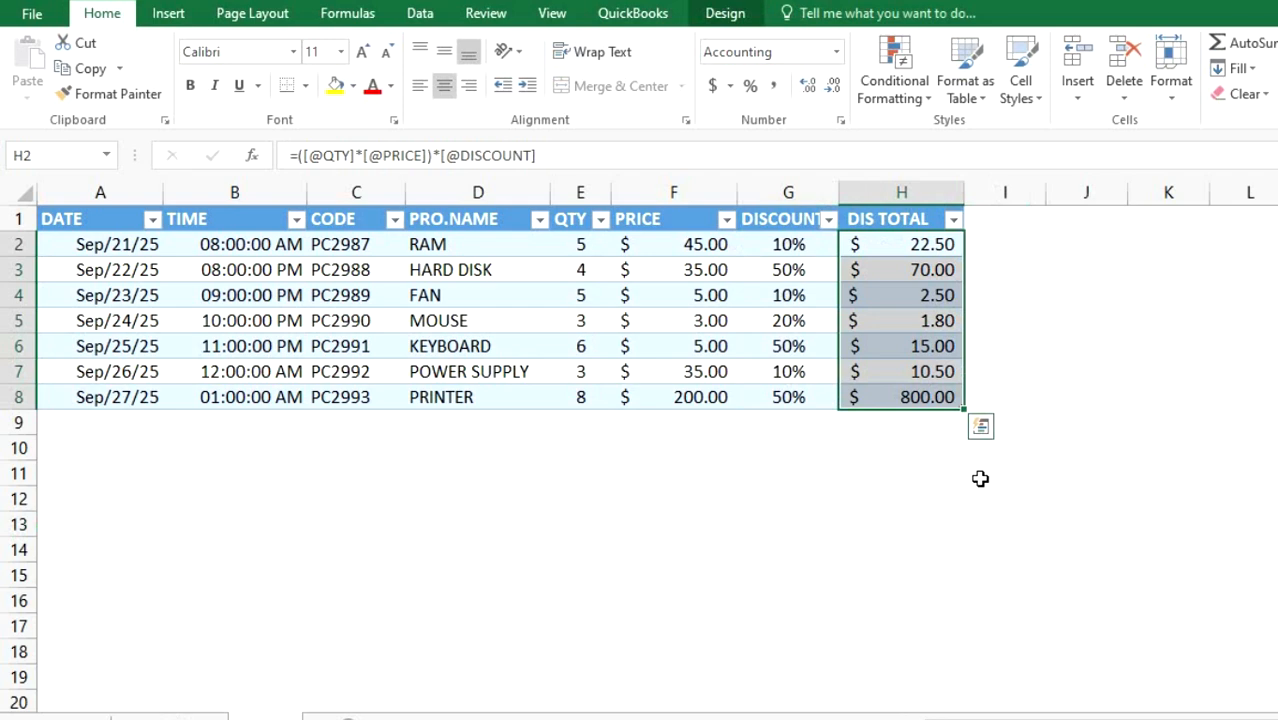
drag(788, 244, 862, 396)
key(Delete)
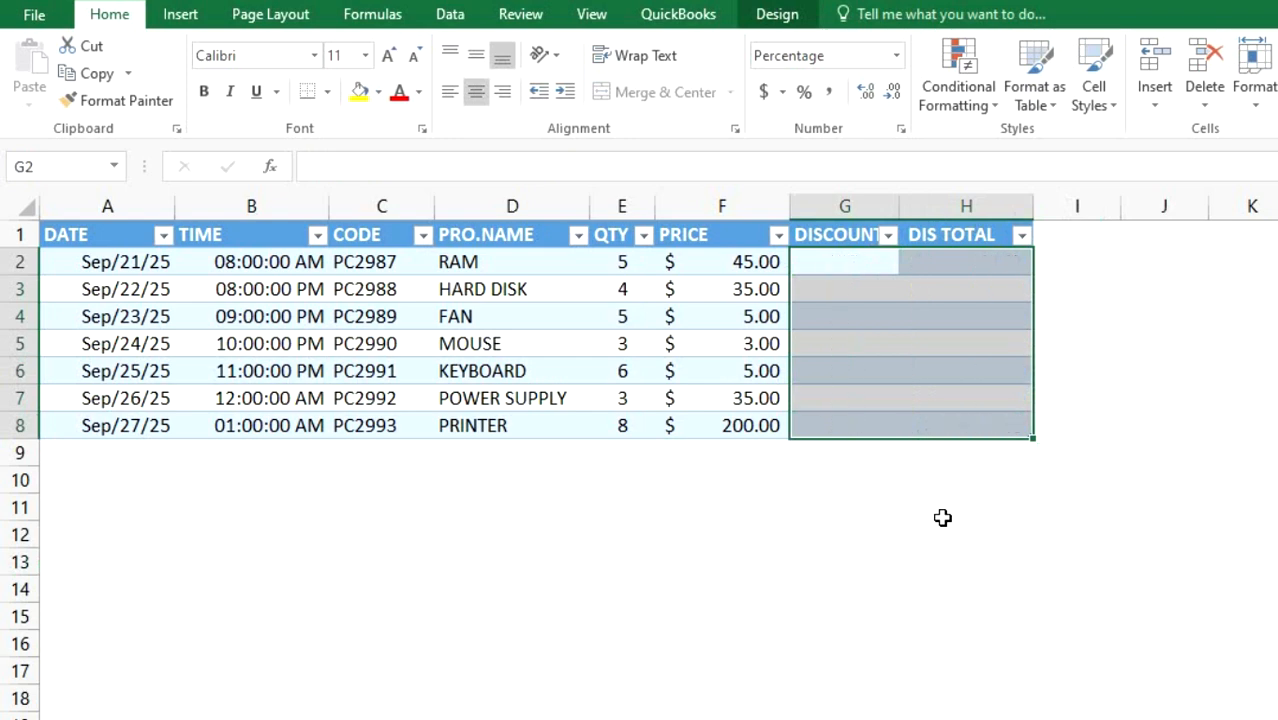
click(942, 517)
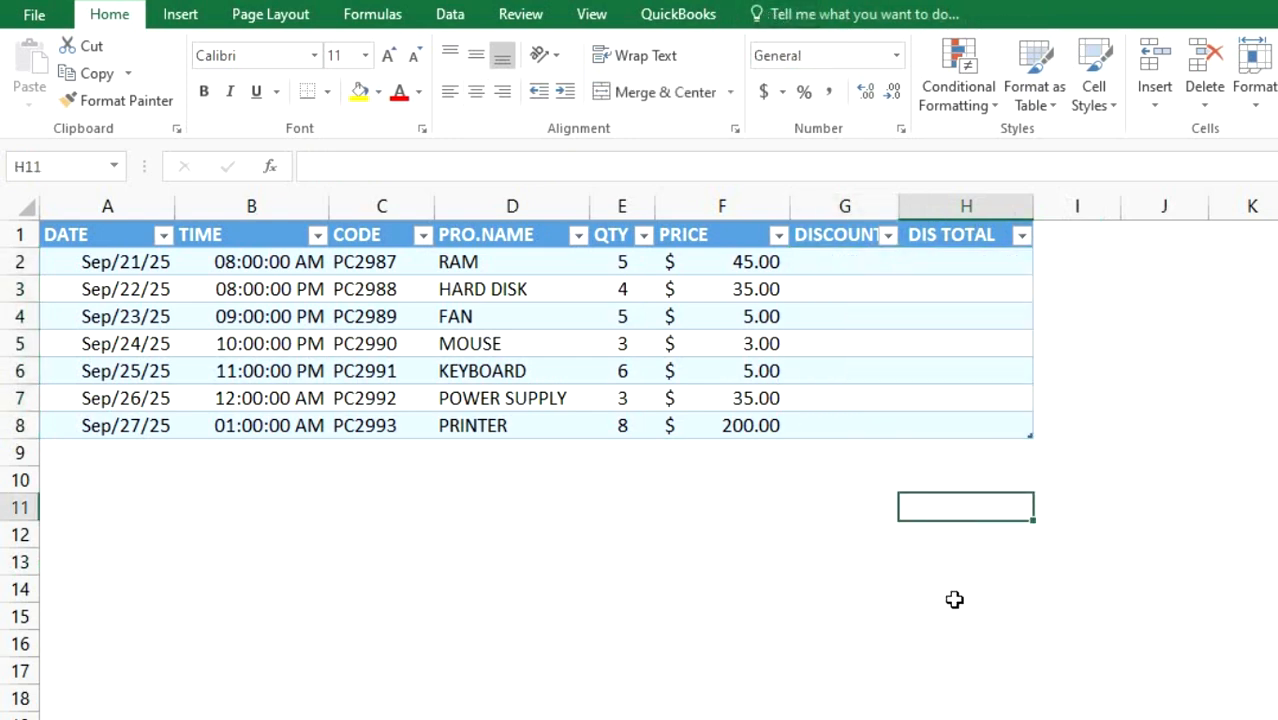
Apply the percentage format to the empty DISCOUNT cells G2:G8.
drag(824, 262, 852, 425)
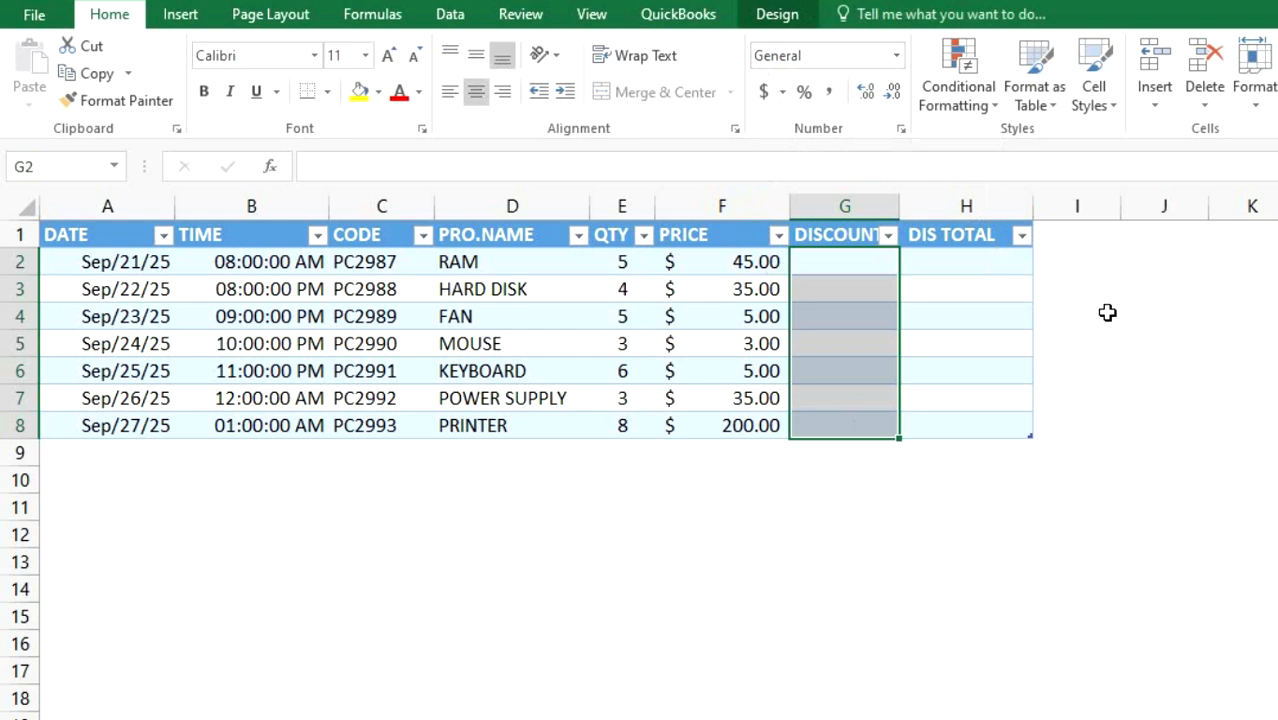
click(805, 93)
Enter the discounts 10%, 50%, 20%, 10%, 20%, 40% and 10% down G2:G8 in the DISCOUNT column.
click(877, 263)
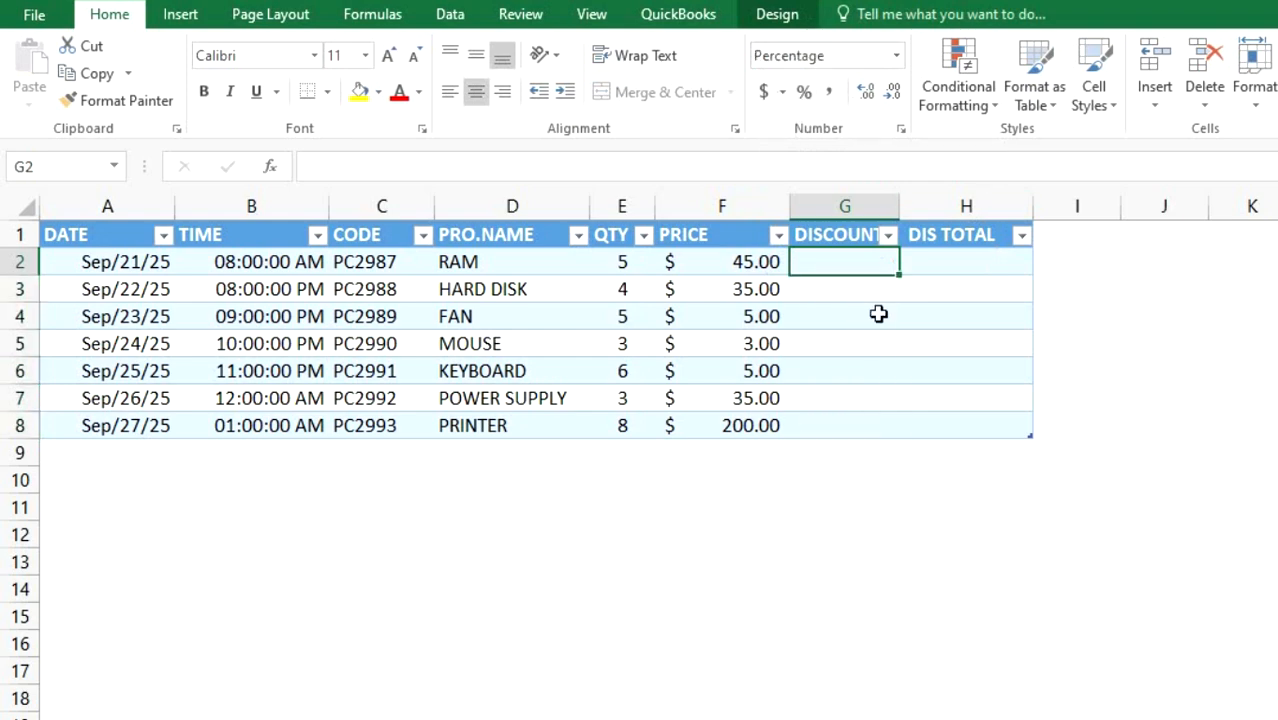
text(10)
key(Return)
text(50)
key(Return)
text(20)
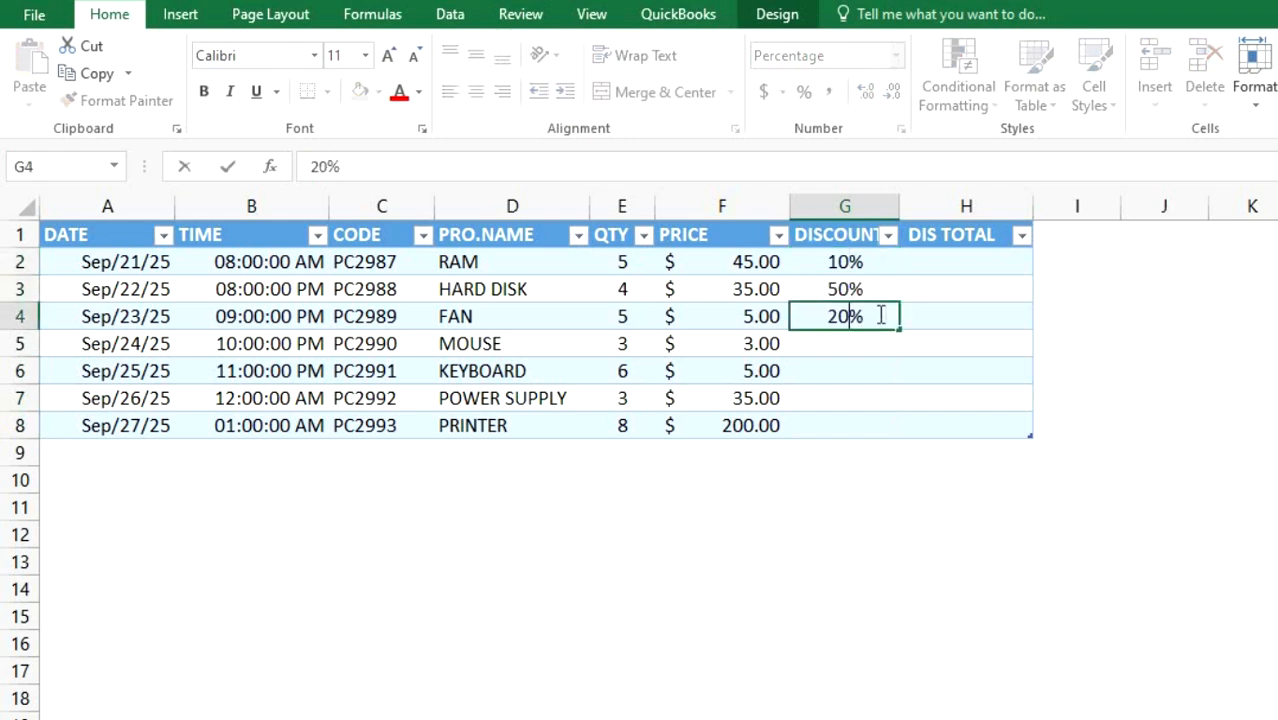
key(Return)
text(10)
key(Return)
text(20)
key(Return)
text(40)
key(Return)
text(10)
key(Return)
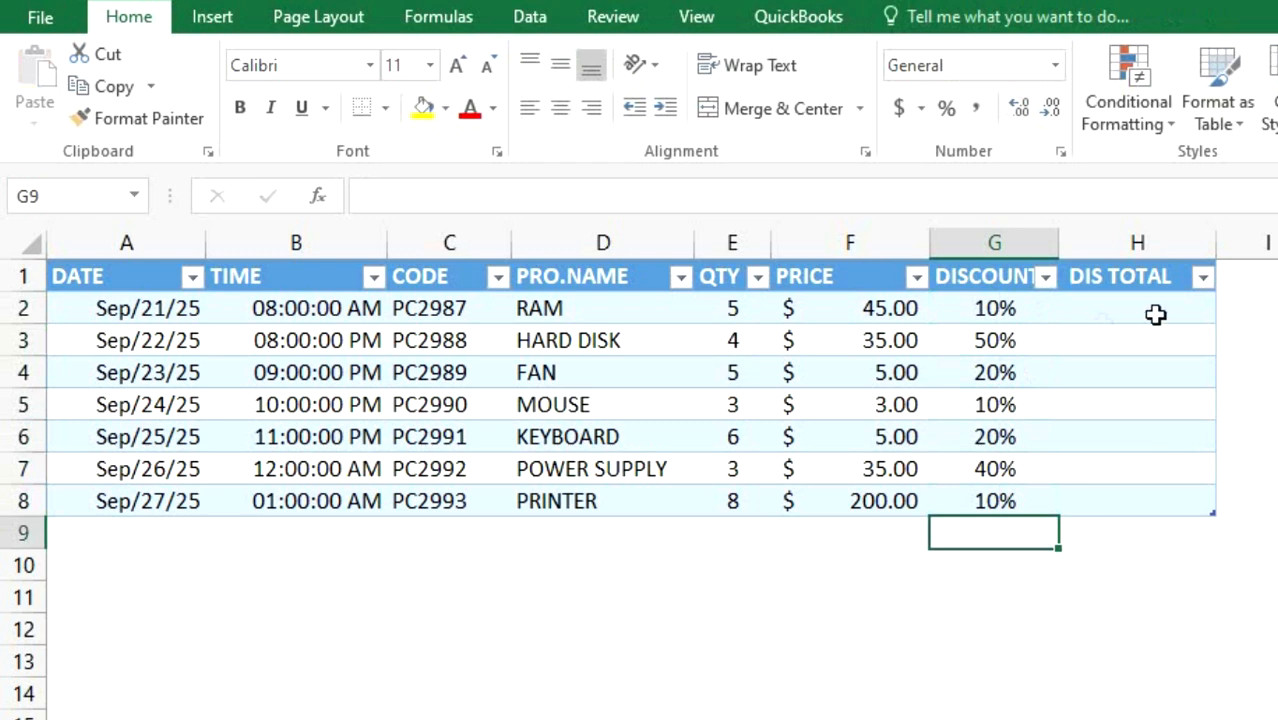
click(1105, 312)
click(1141, 570)
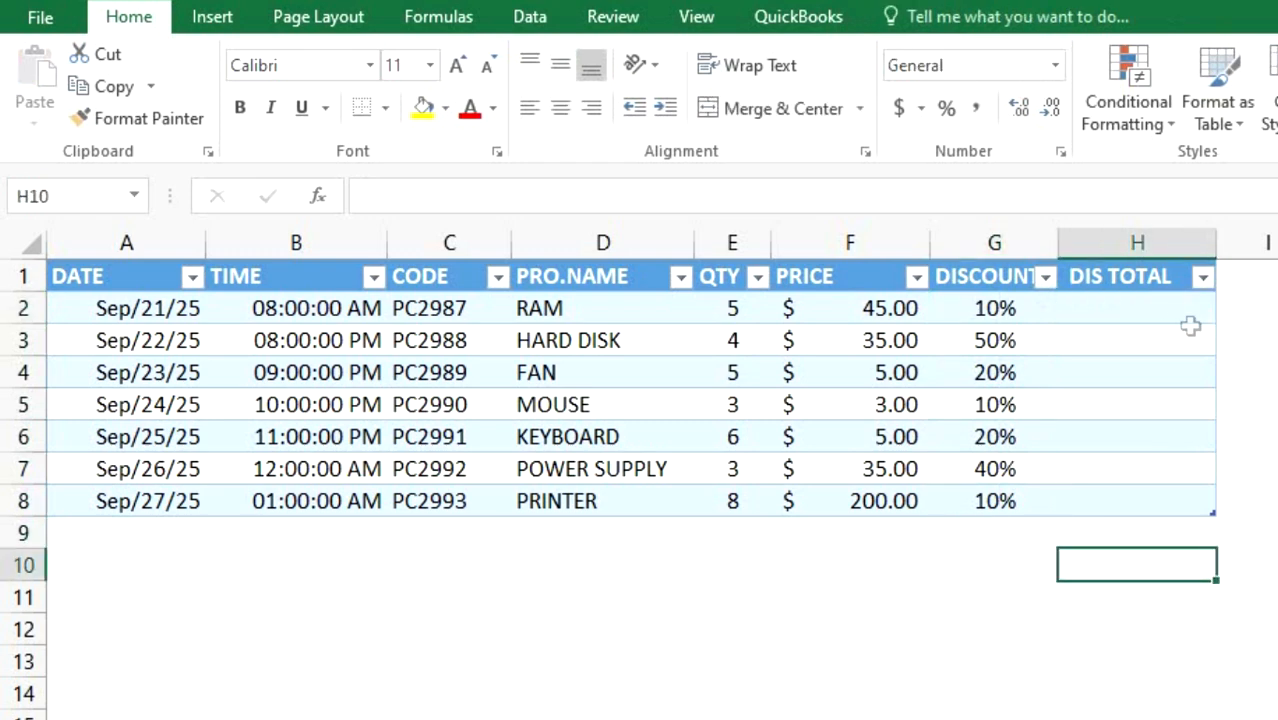
click(1149, 307)
text(=)
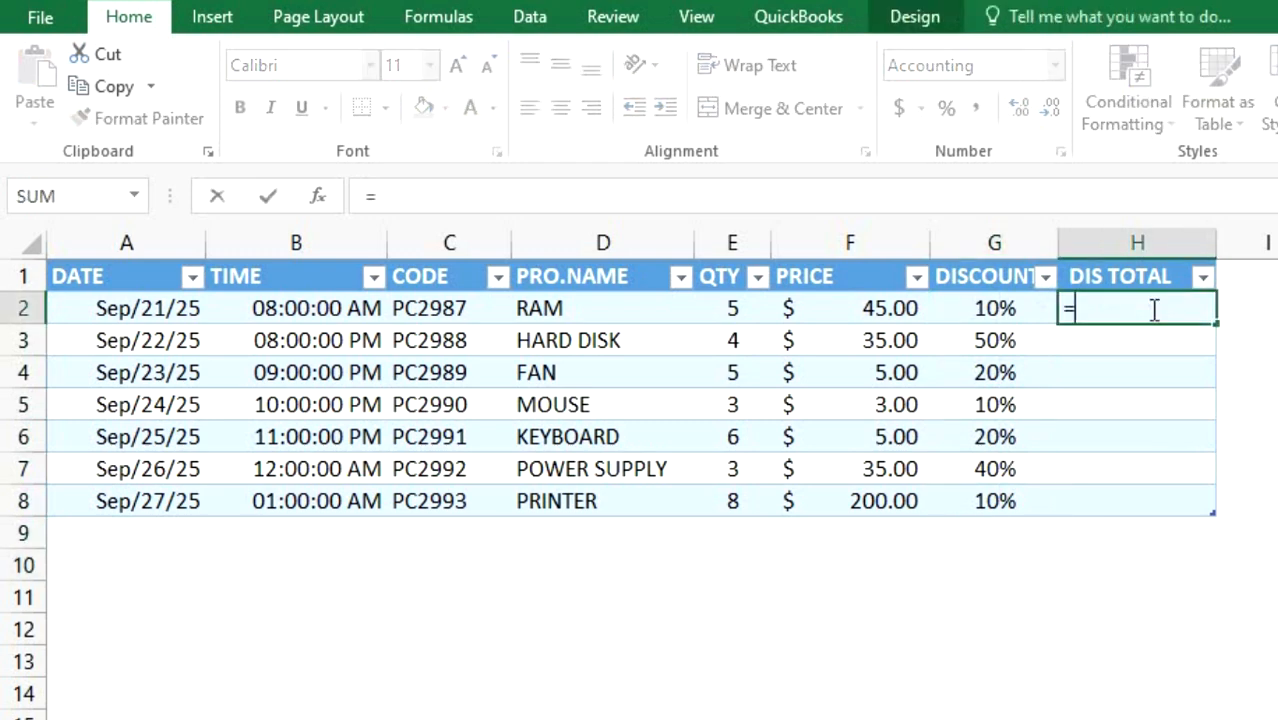
text(()
click(735, 308)
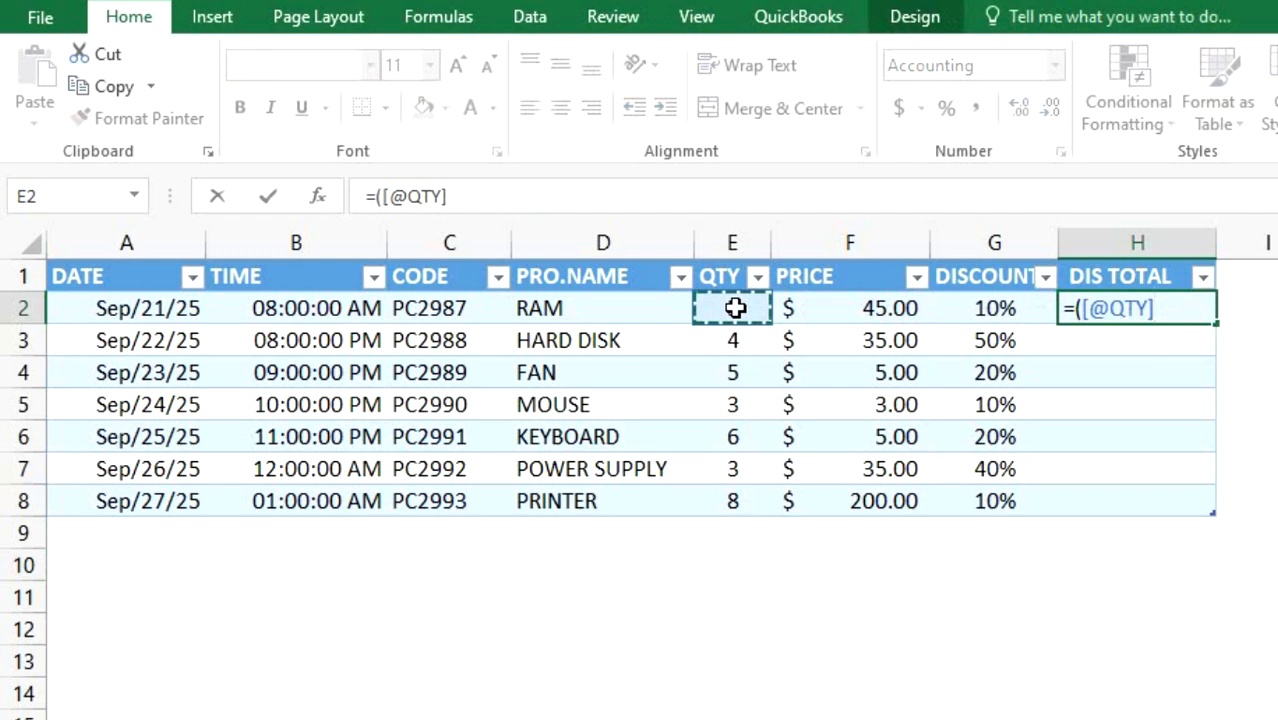
text(*)
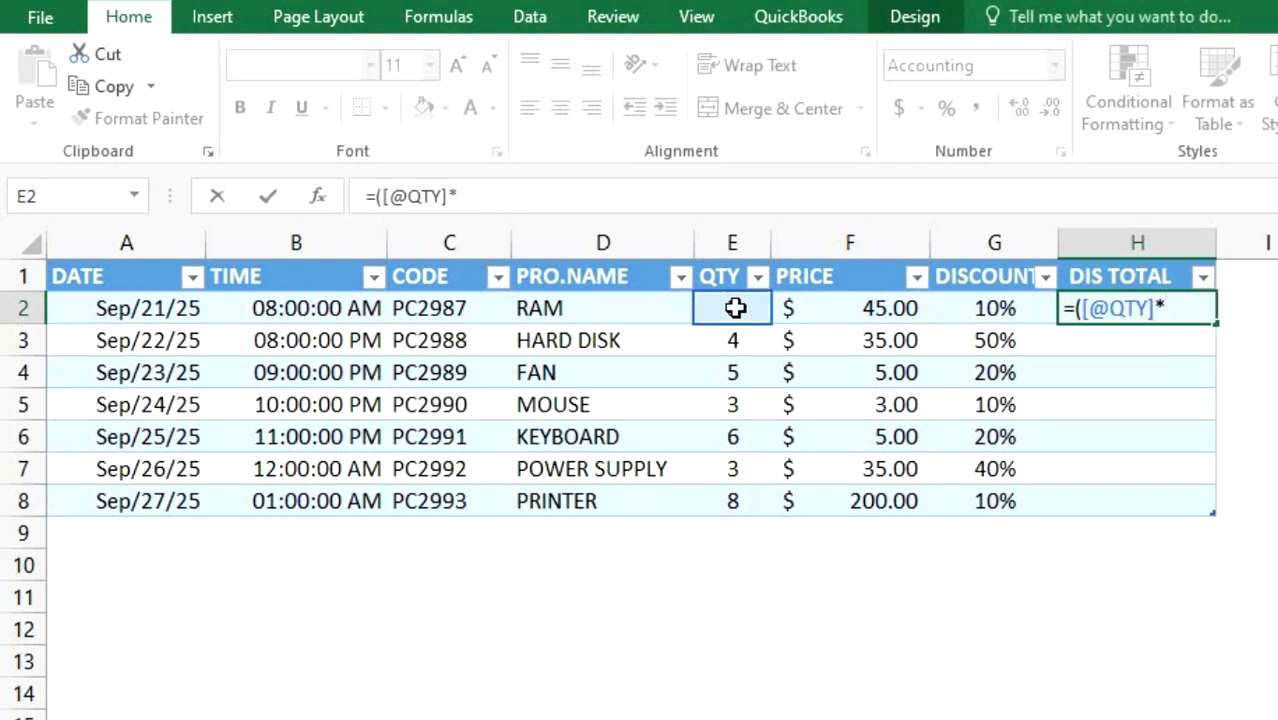
click(808, 310)
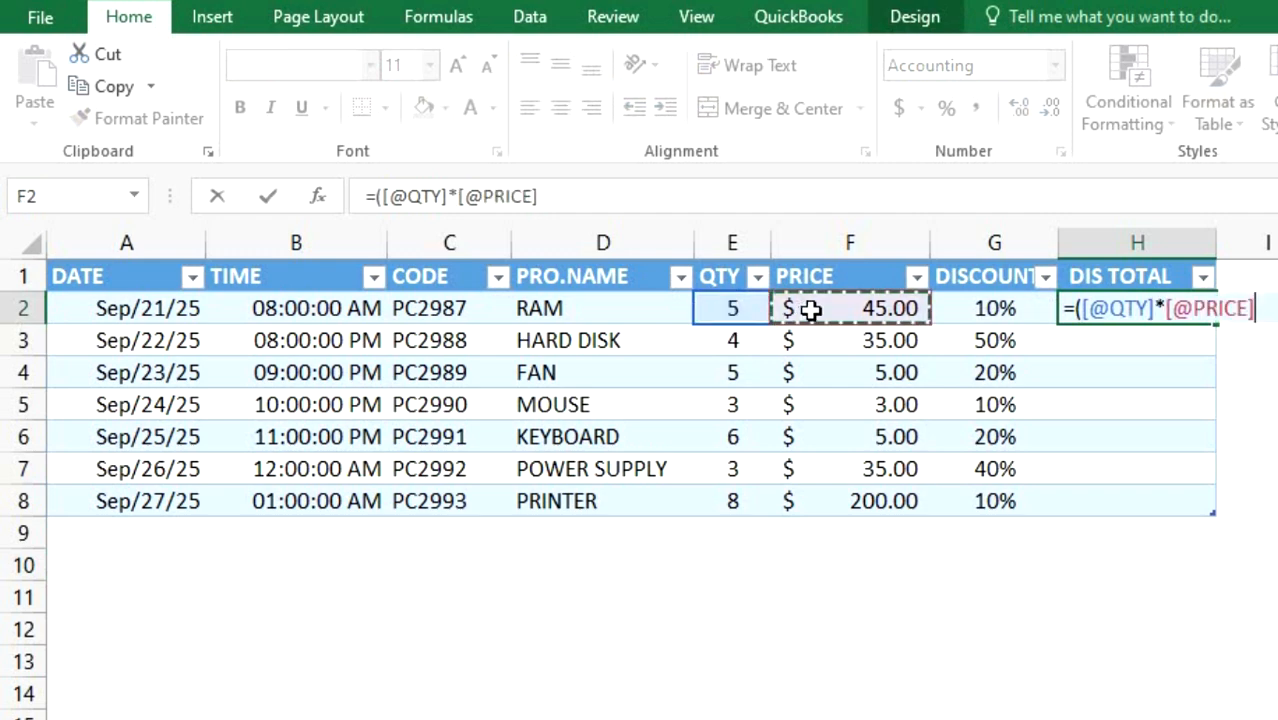
text())
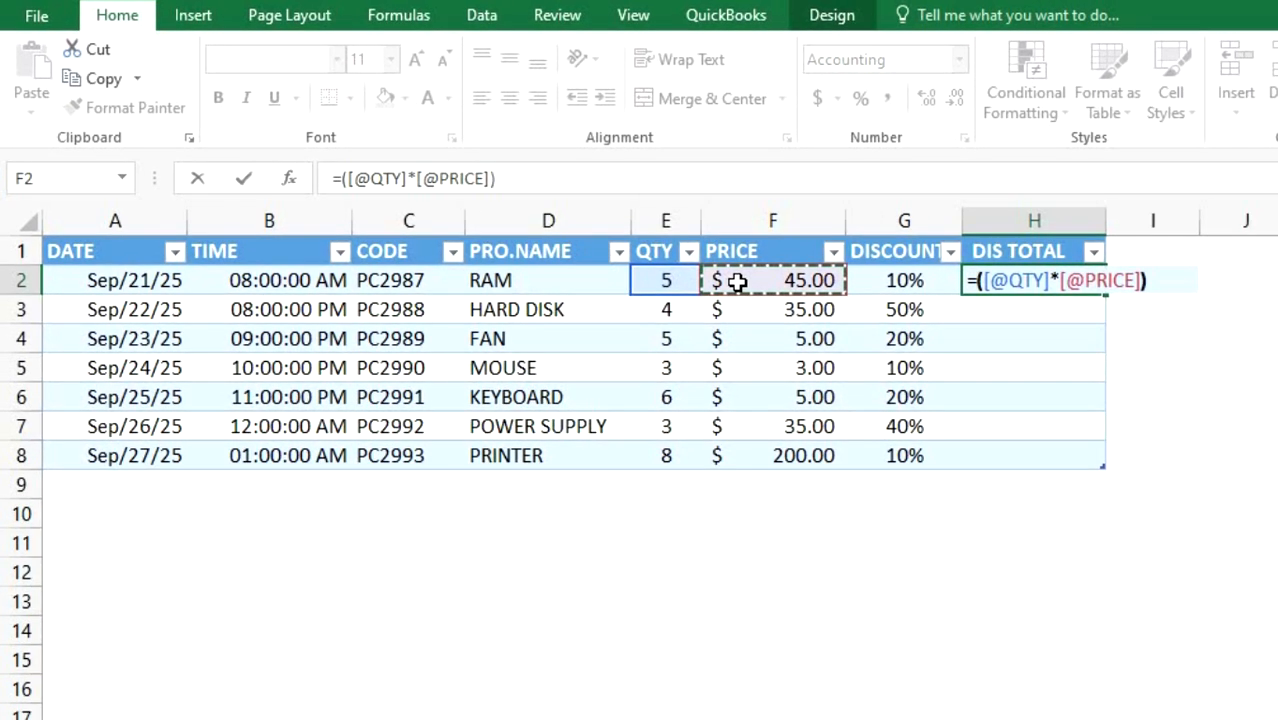
text(*)
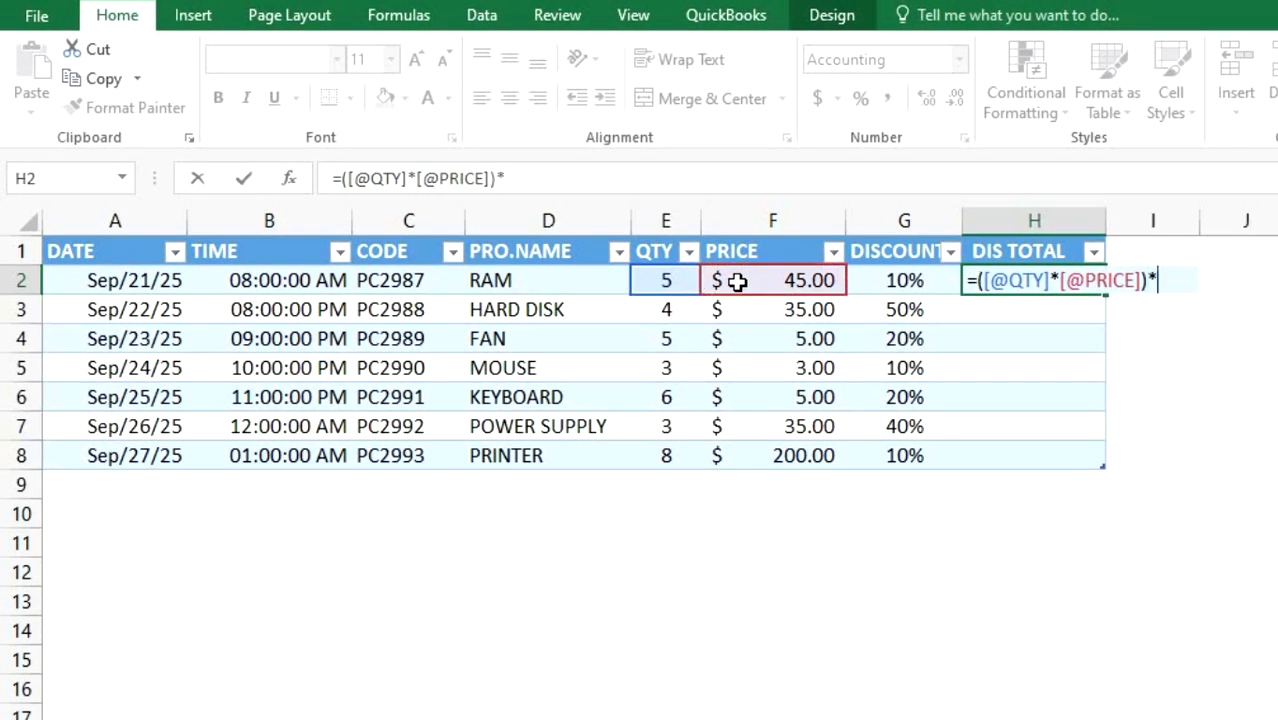
click(903, 280)
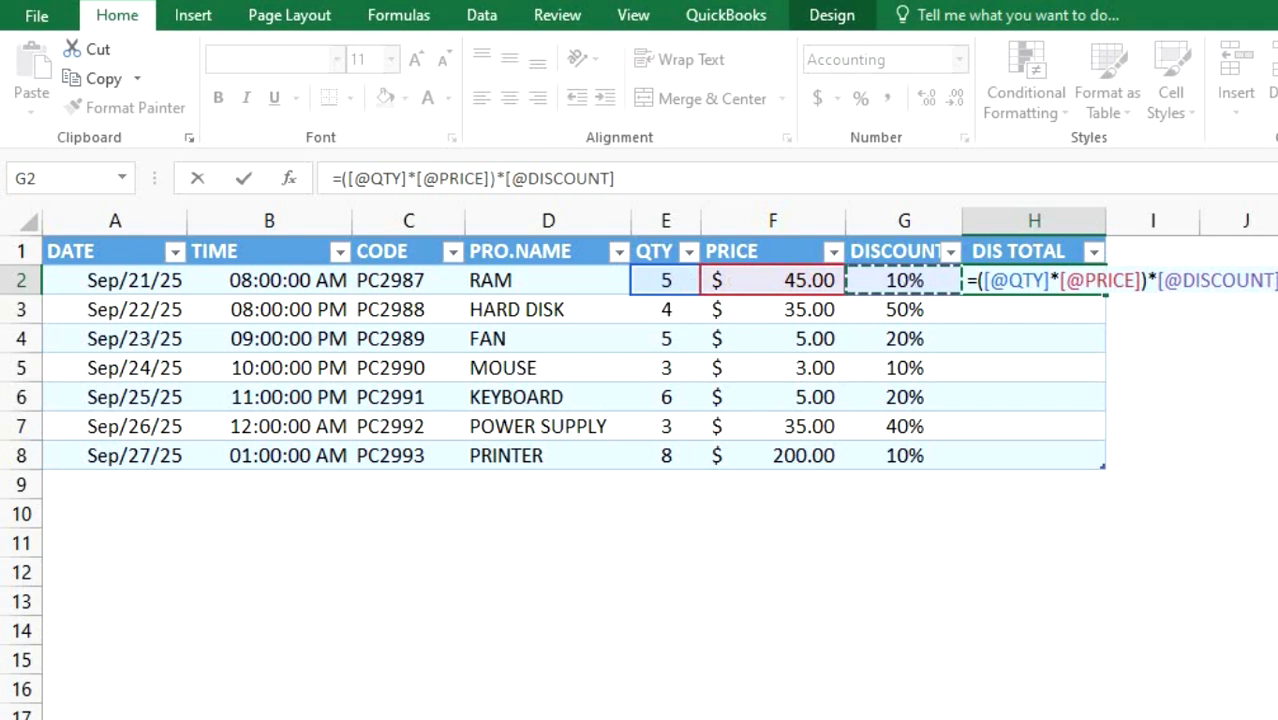
key(Return)
drag(1070, 280, 1062, 455)
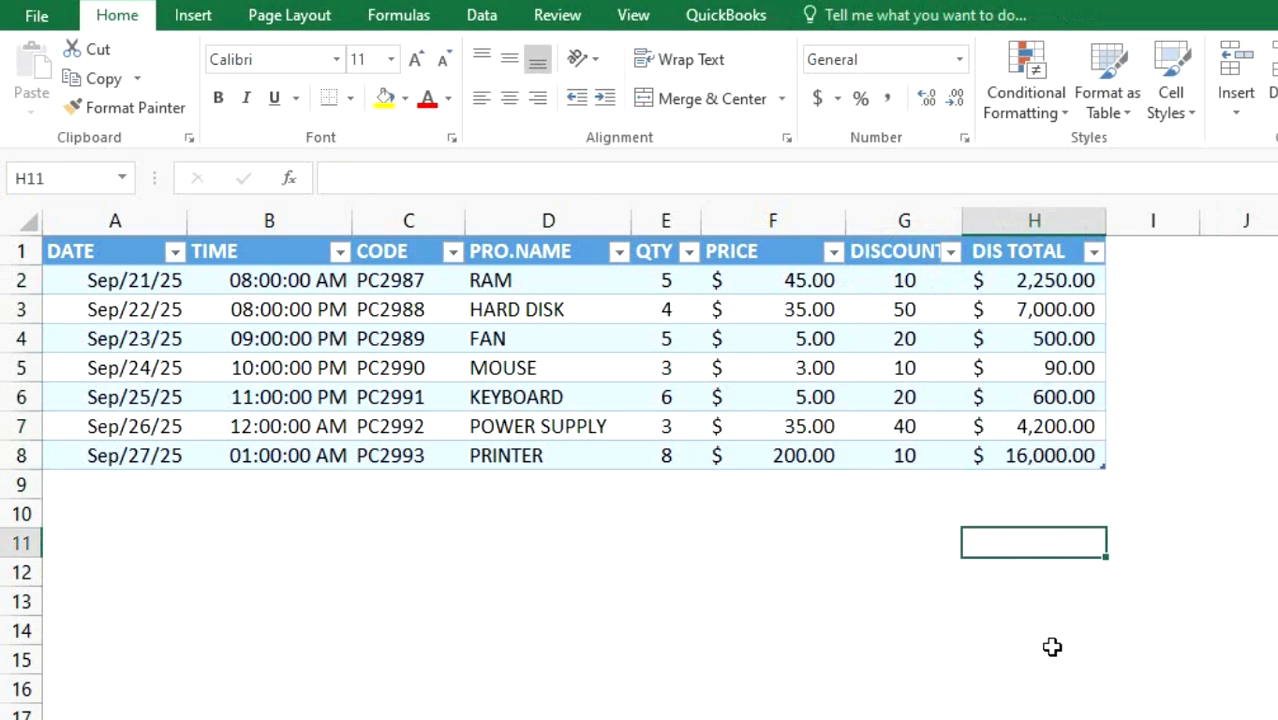
Apply the percentage format to the existing whole-number discounts in G2:G8.
drag(904, 280, 900, 456)
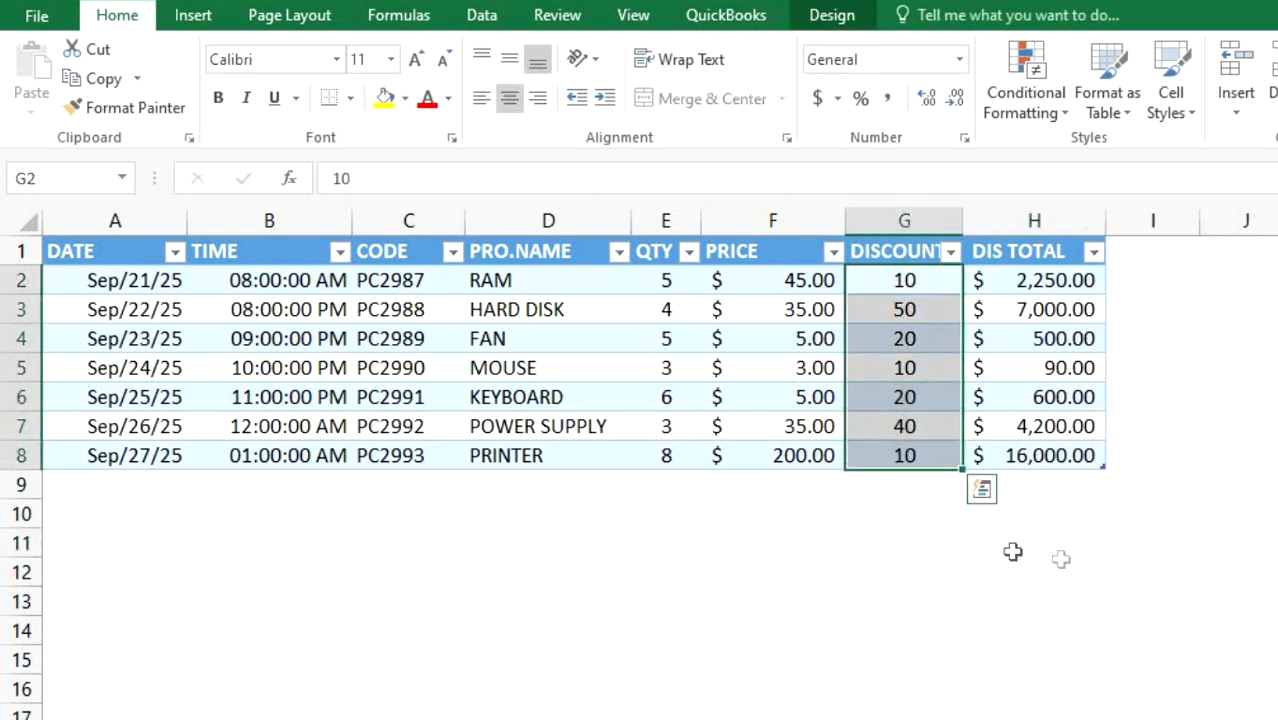
click(861, 98)
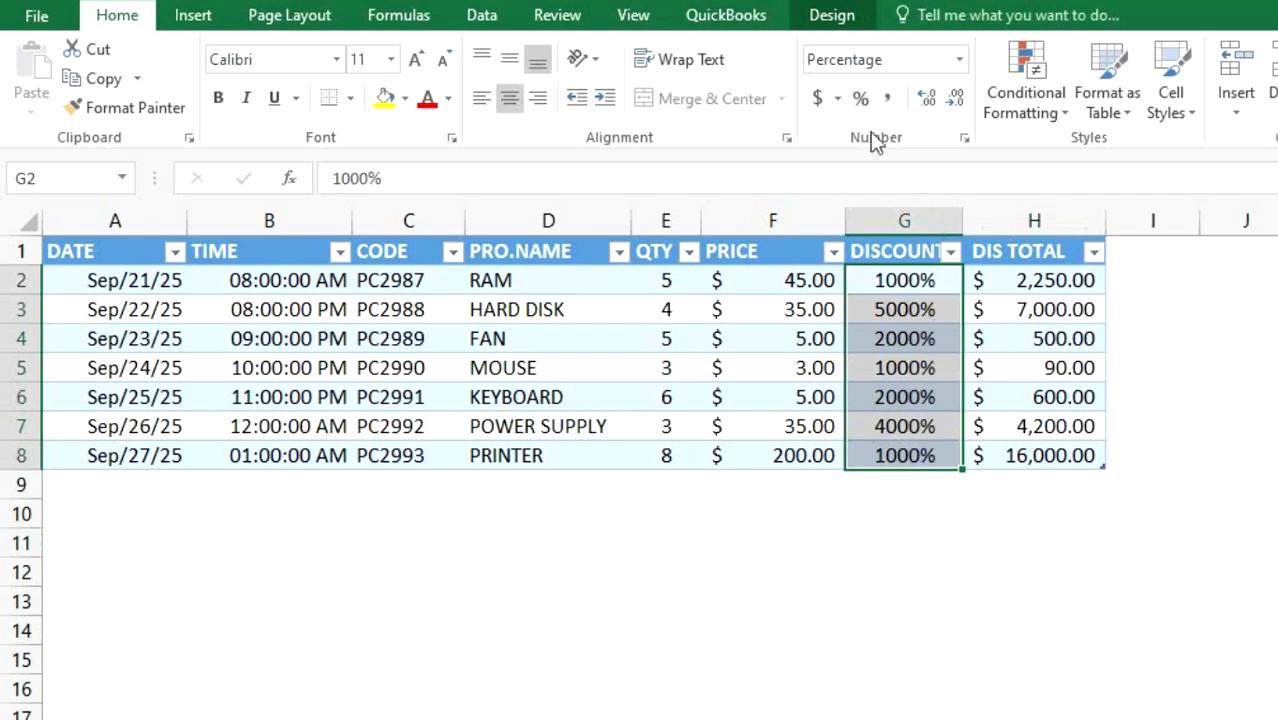
click(1078, 563)
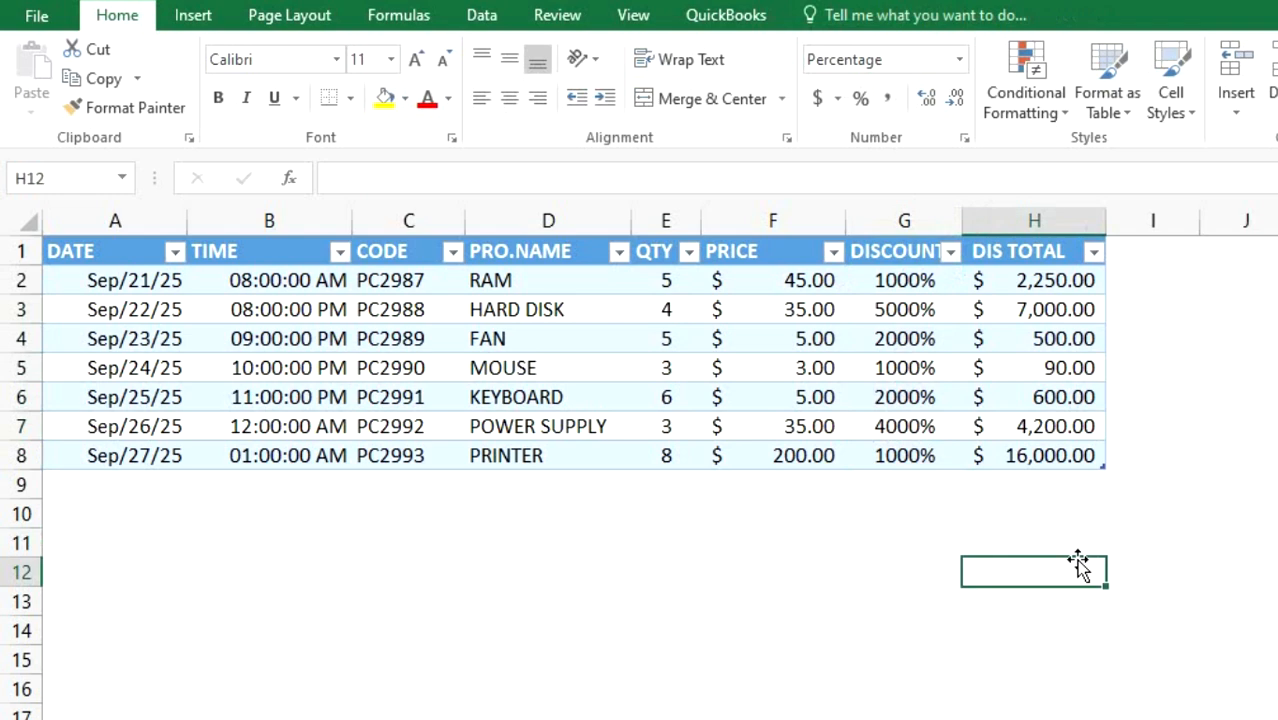
right_click(1024, 221)
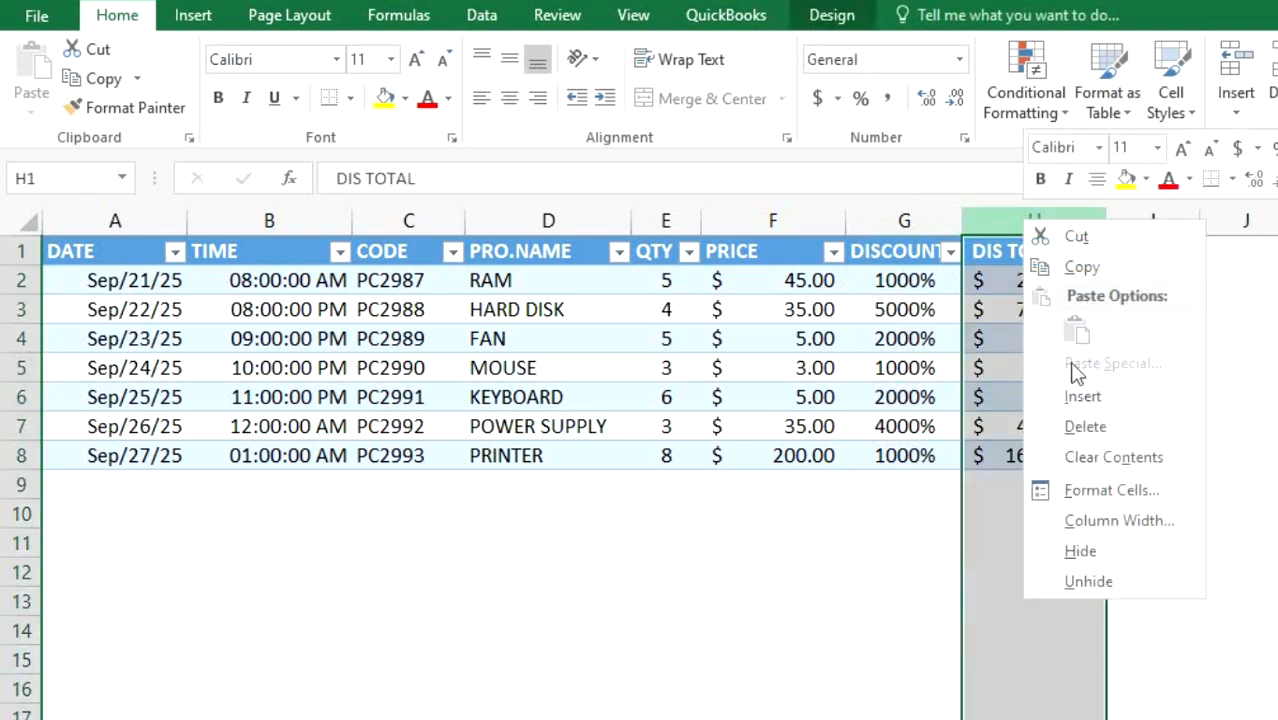
click(1078, 394)
click(1025, 279)
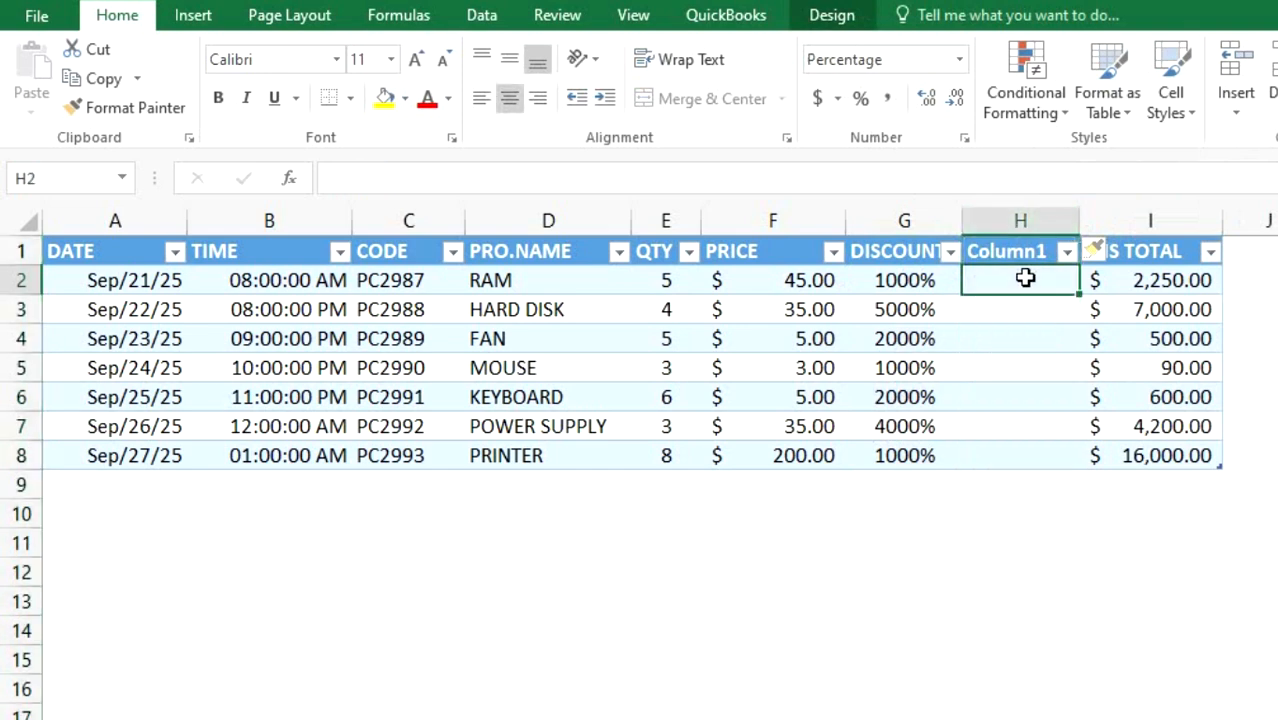
text(=)
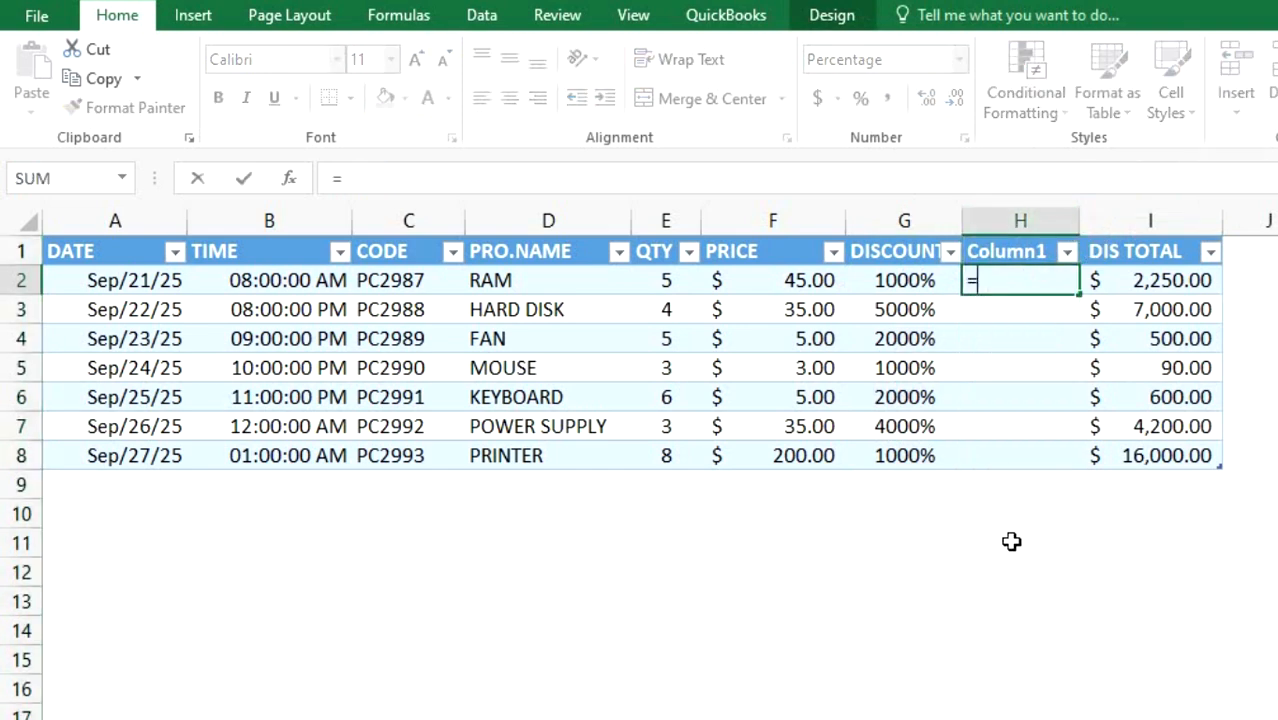
click(919, 281)
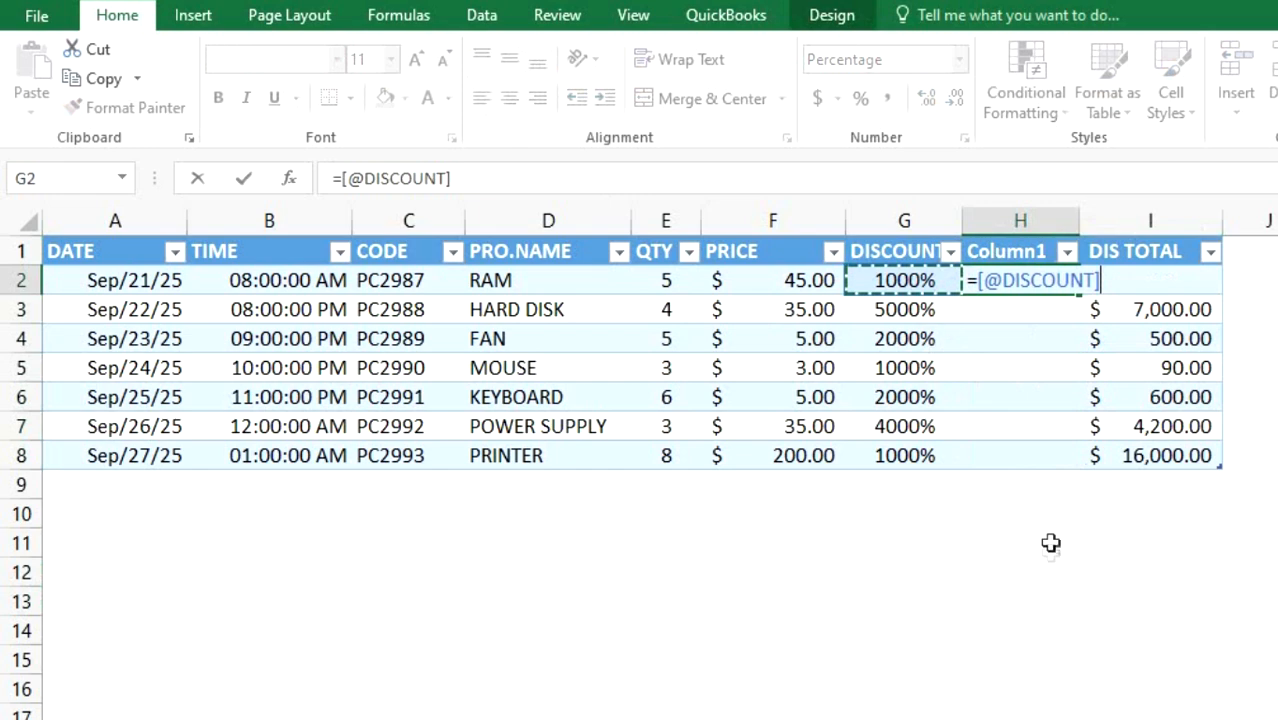
text(/)
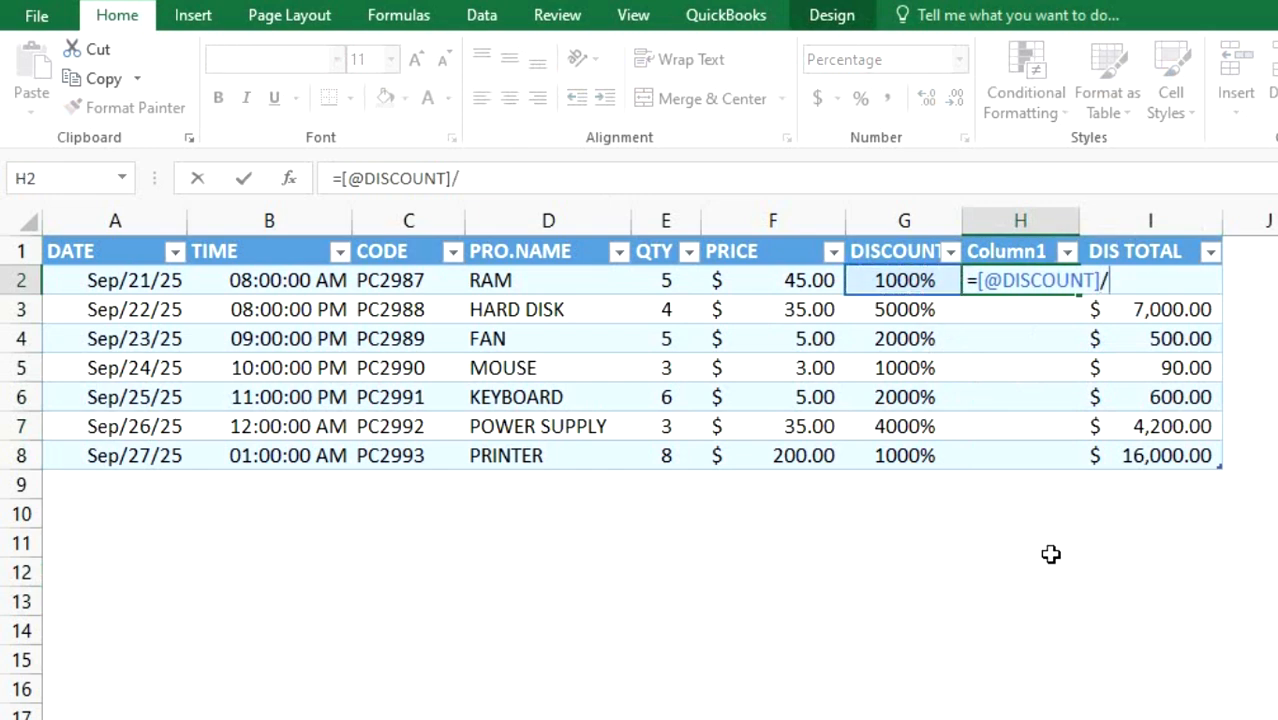
text(100)
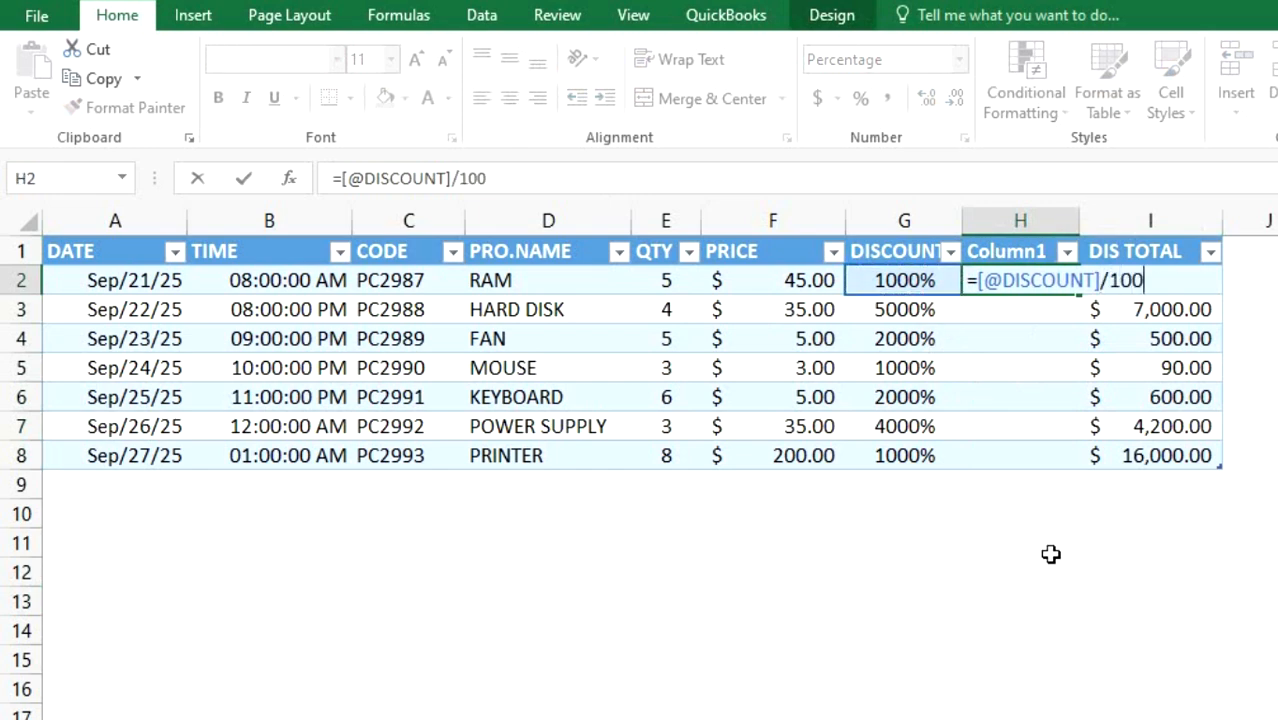
key(Return)
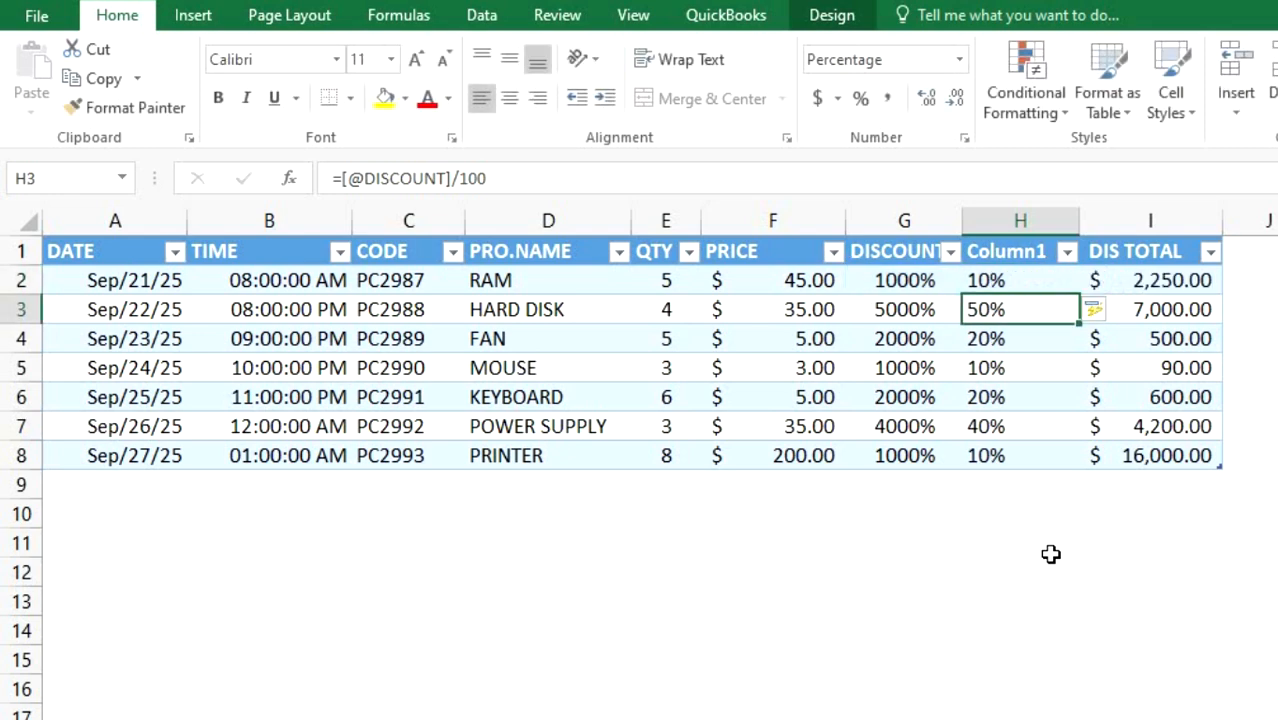
click(1058, 543)
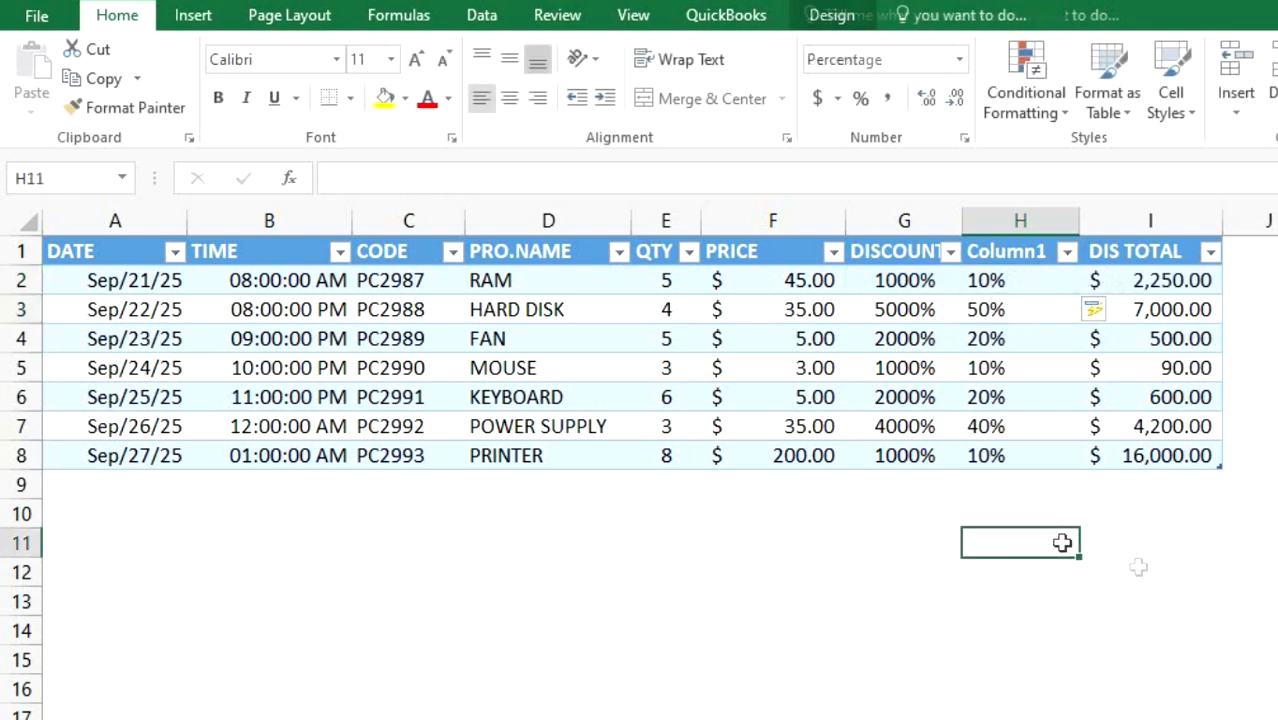
Narrow the inserted column H beside DISCOUNT and highlight its values in H2:H8.
drag(1080, 227, 1080, 227)
drag(1043, 233, 1041, 233)
drag(1013, 280, 998, 455)
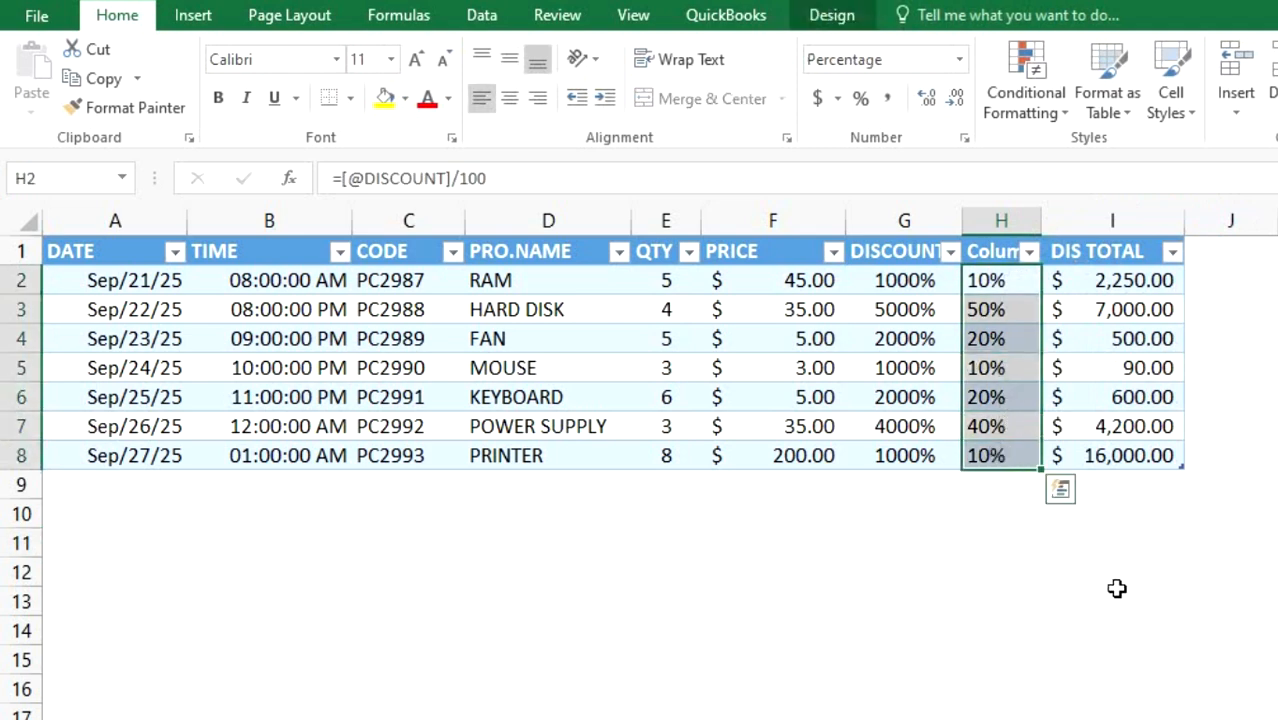
click(1116, 540)
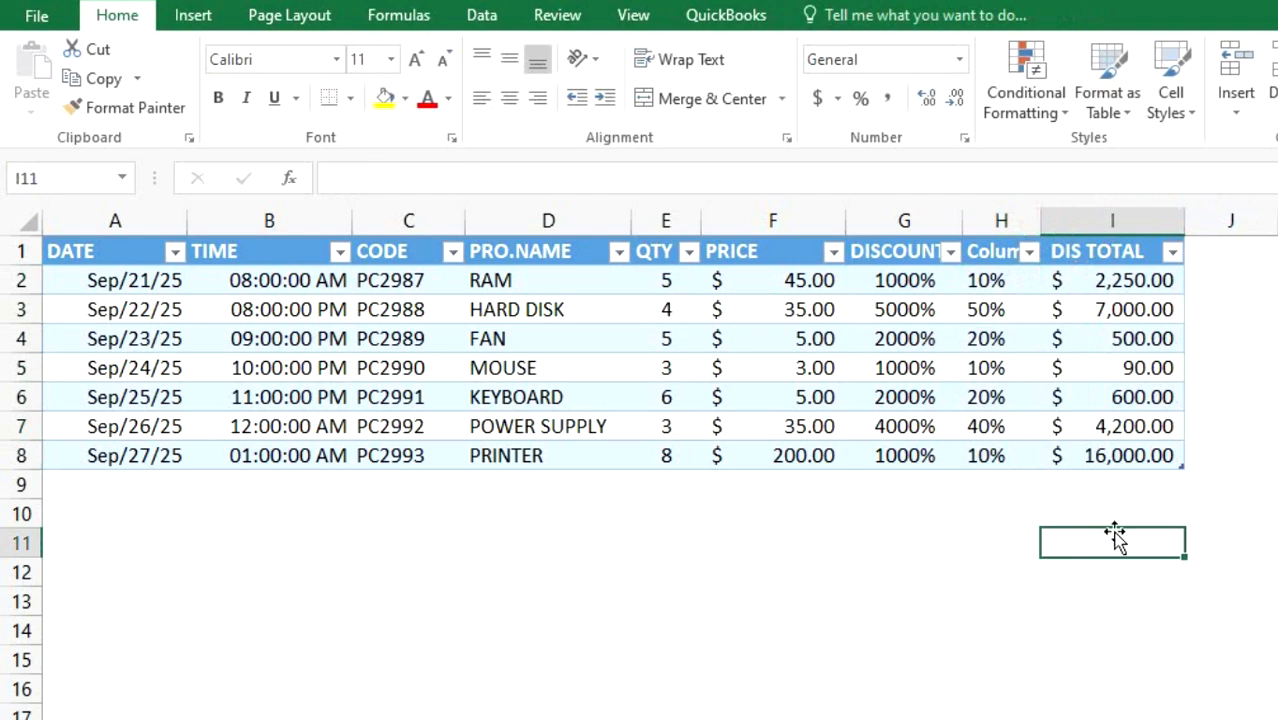